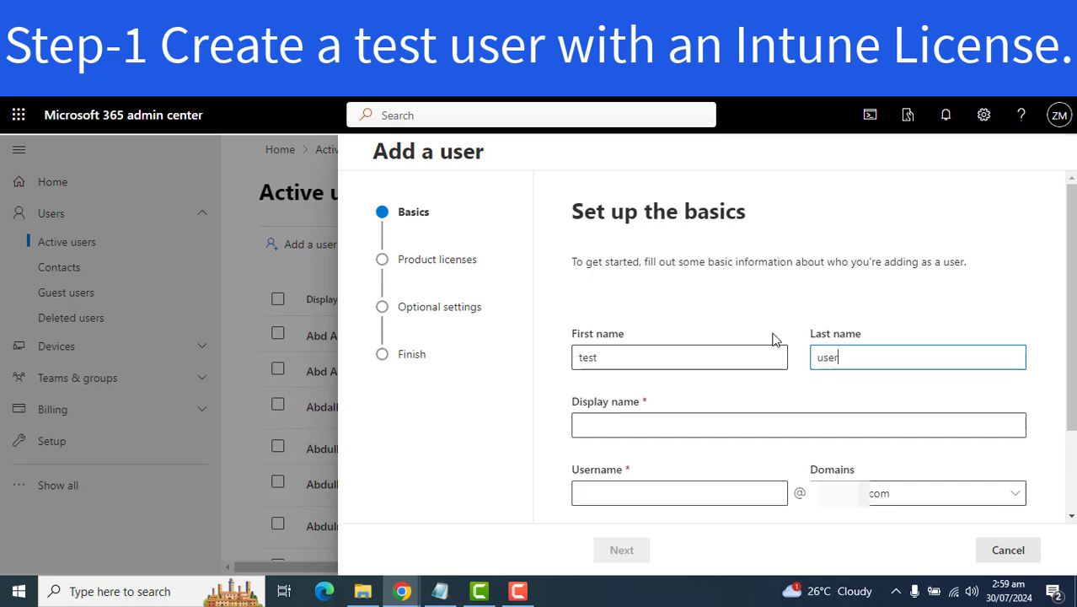
Step: Enter display name 'test user' and username 'test' on the default domain, with an auto-created password and no forced change
left_click(703, 427)
left_click(670, 496)
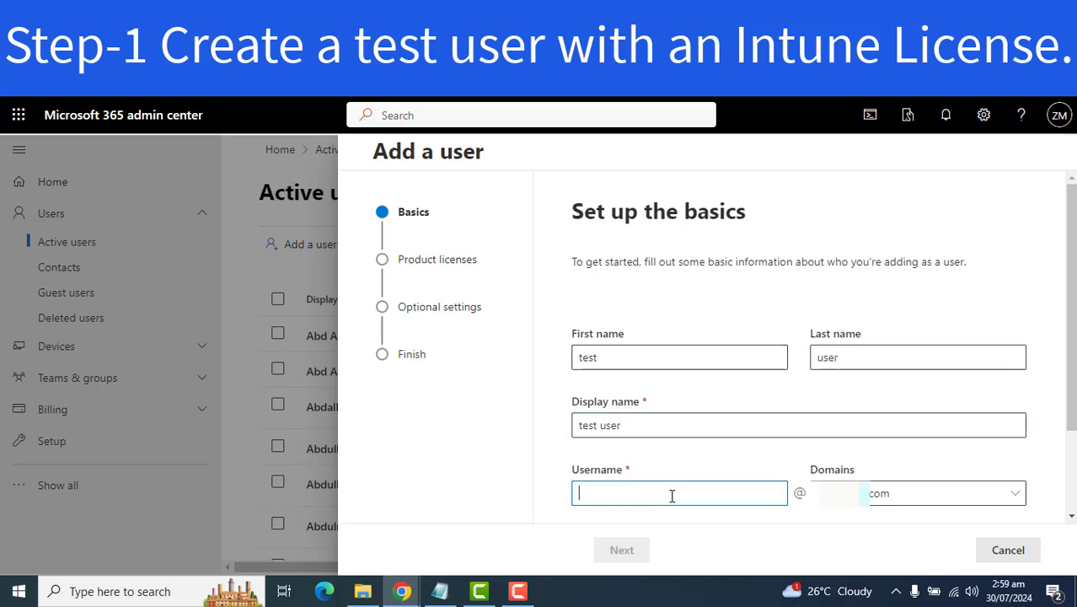
type("test")
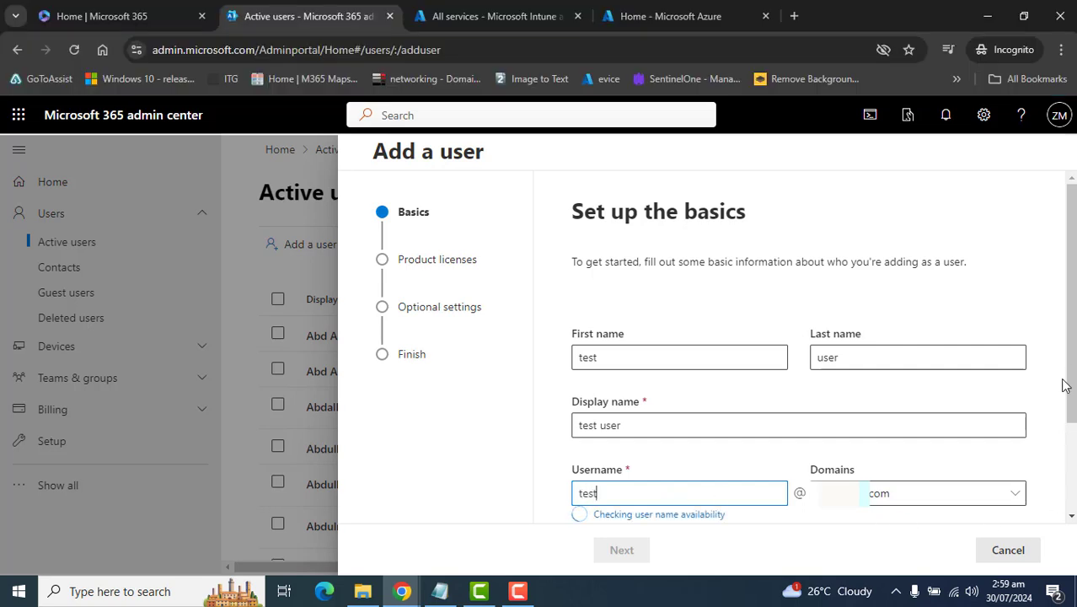
scroll(1065, 380, "down", 2)
left_click(579, 451)
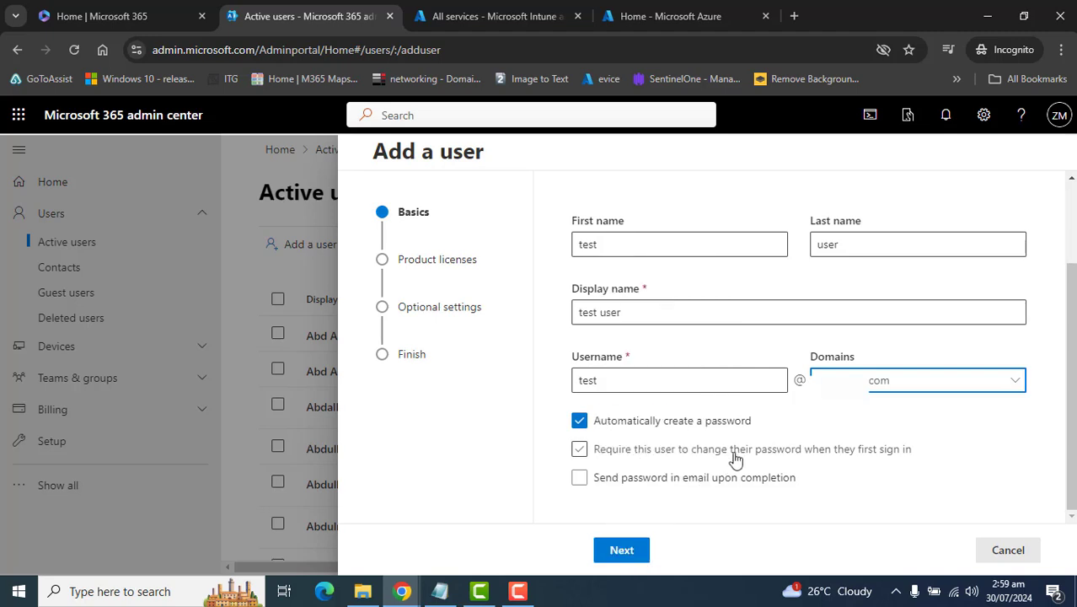
left_click(997, 381)
left_click(1058, 380)
left_click(1070, 406)
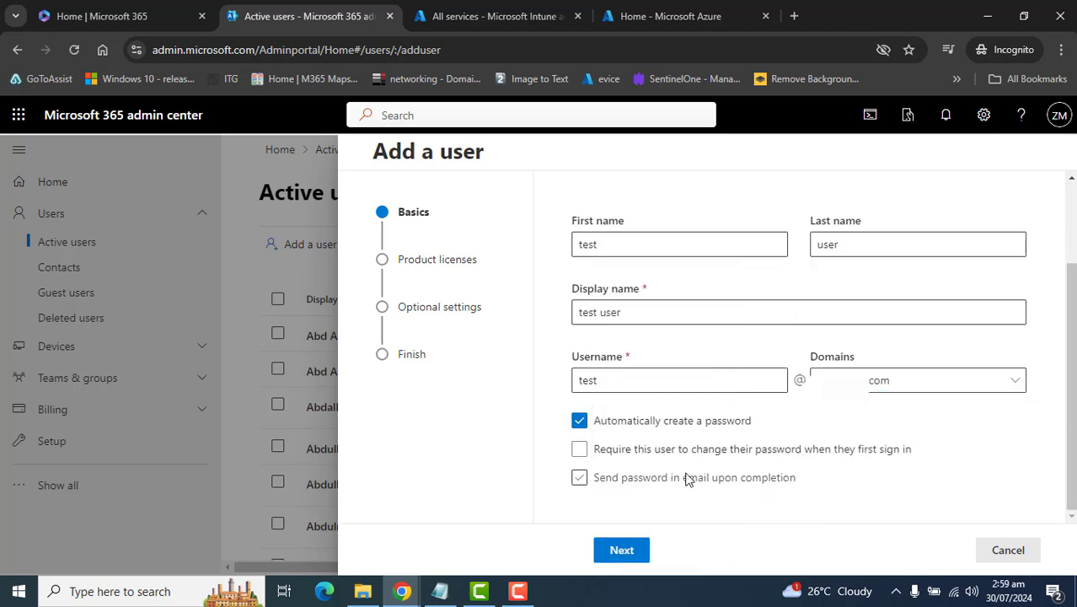
left_click(625, 545)
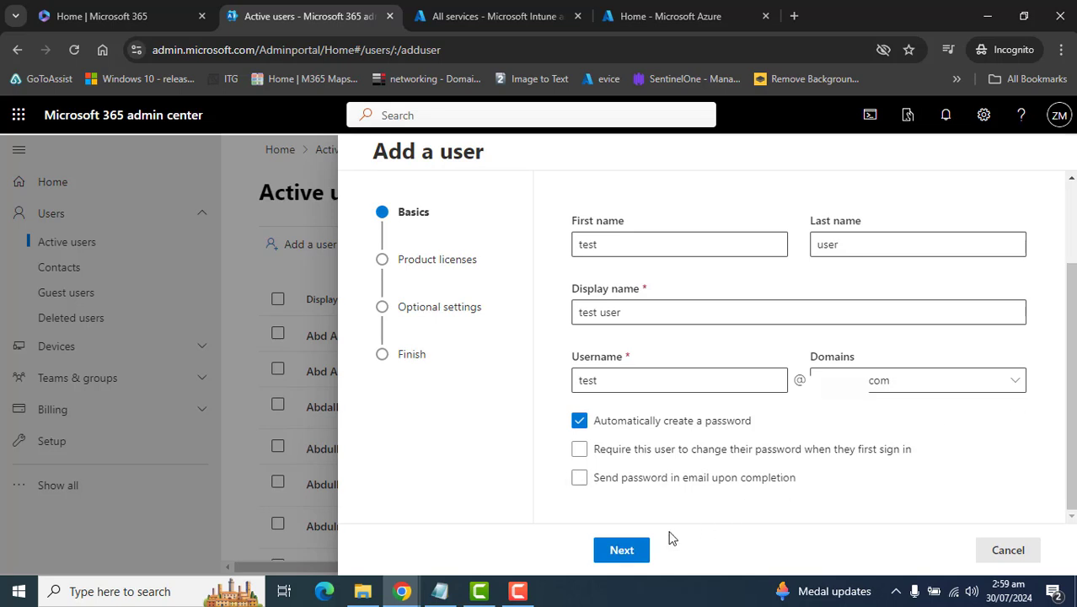
Step: Tick the Enterprise Mobility + Security E3 license with location United States and go on to Optional settings
left_click(621, 549)
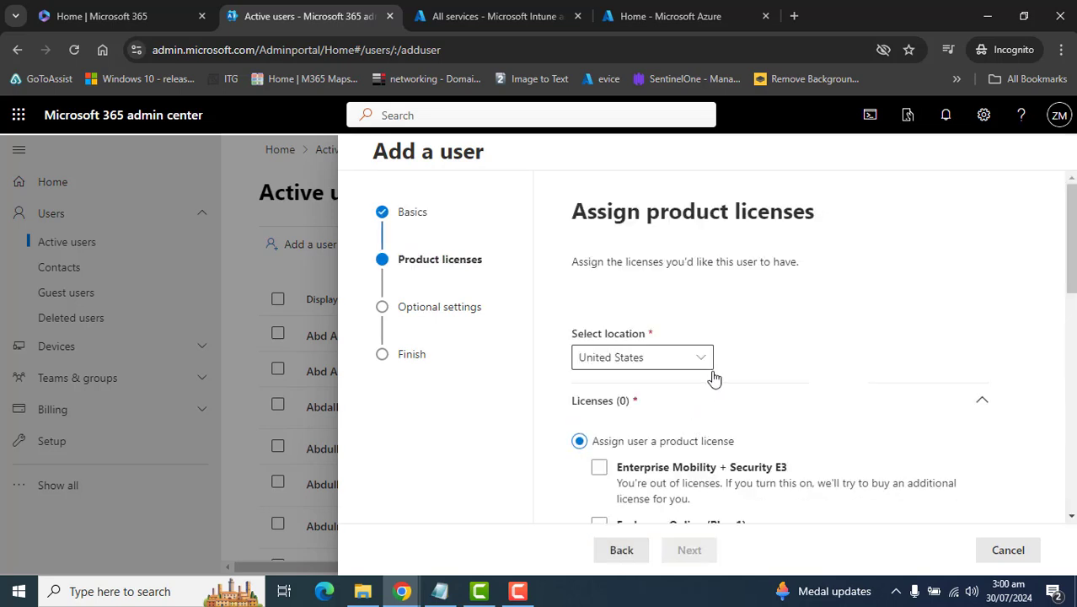
left_click_drag(1071, 244, 1070, 303)
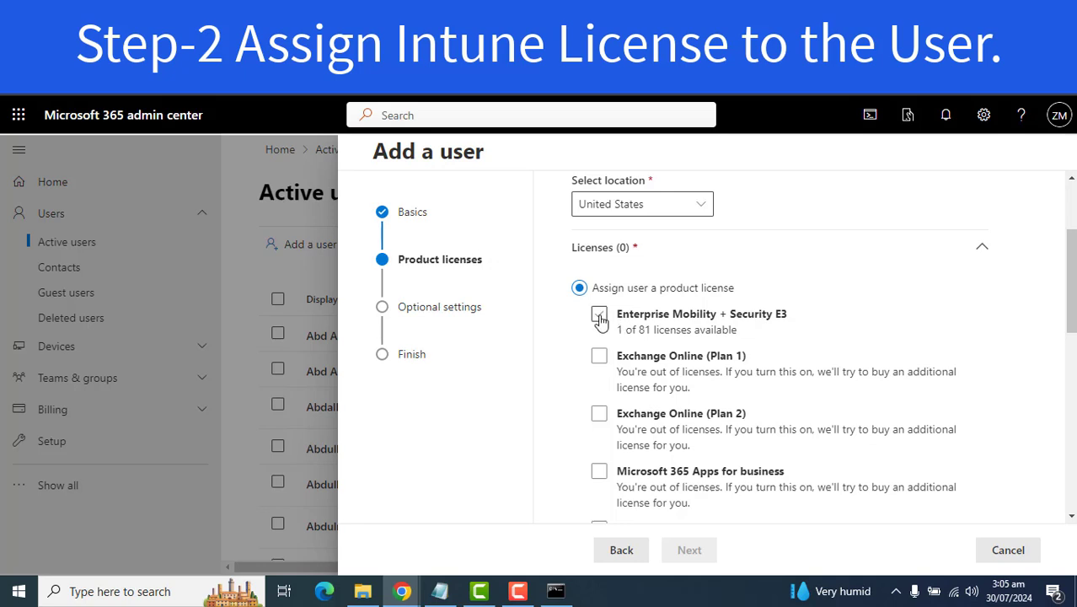
left_click(599, 319)
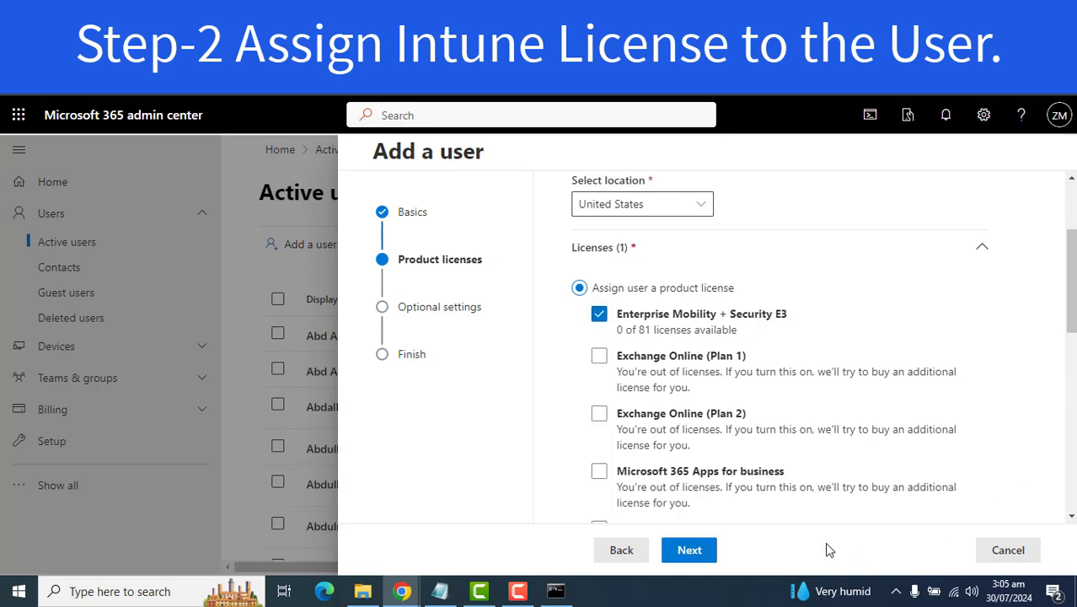
left_click(688, 556)
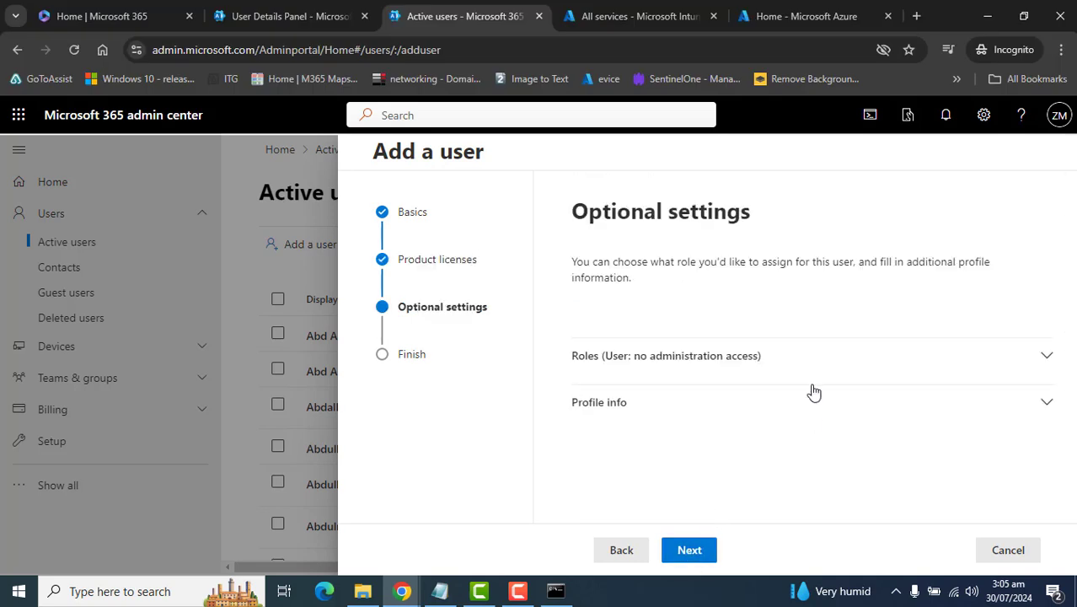
Step: Skip the Roles and Profile info optional settings and continue to the review page
left_click(910, 384)
left_click(910, 383)
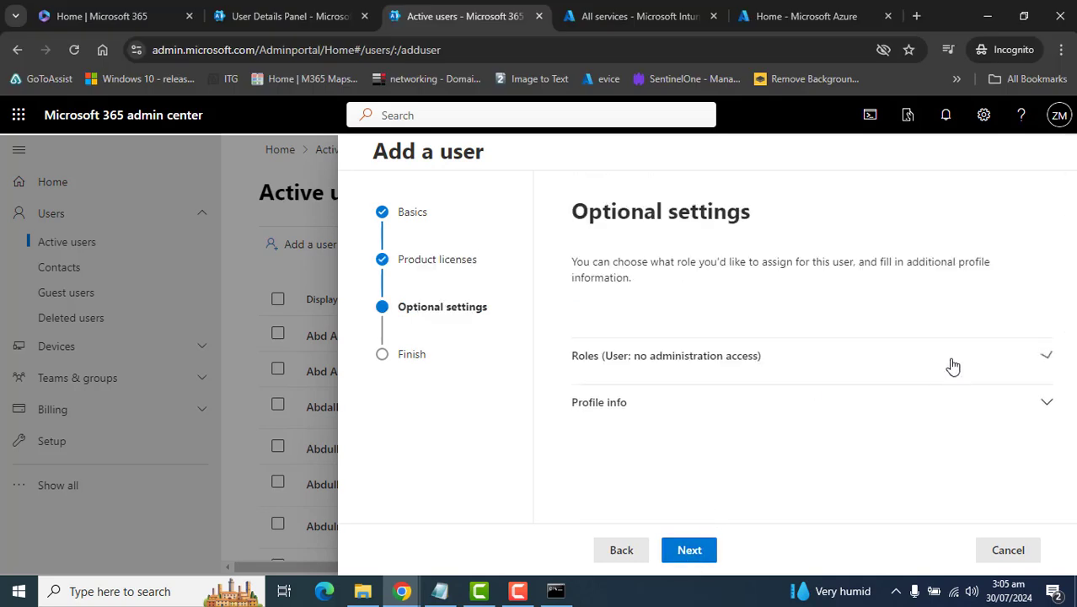
left_click(1047, 405)
left_click(1047, 406)
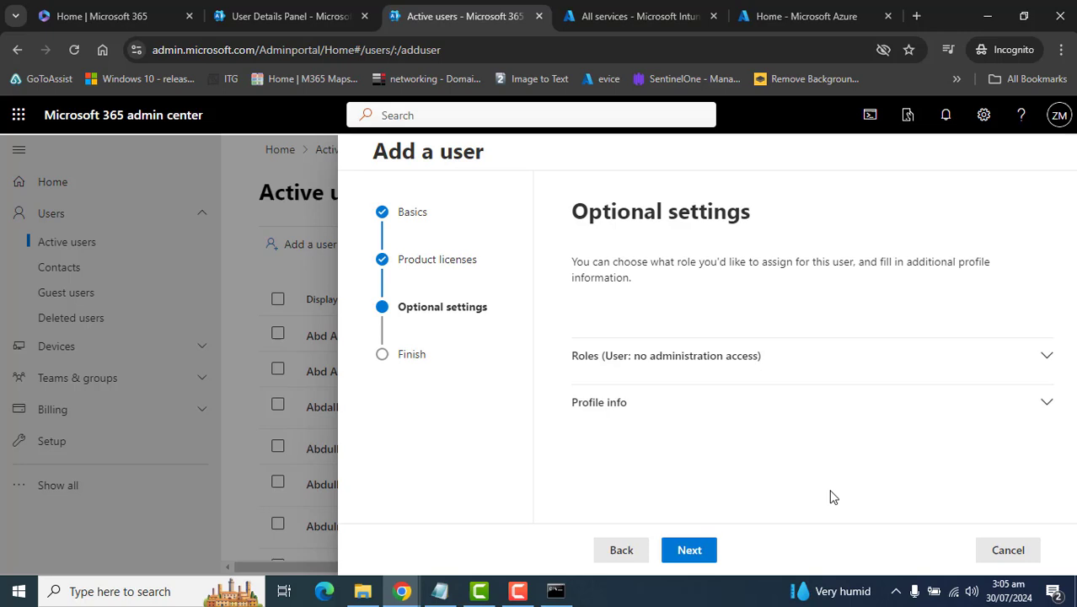
left_click(691, 552)
scroll(945, 474, "down", 2)
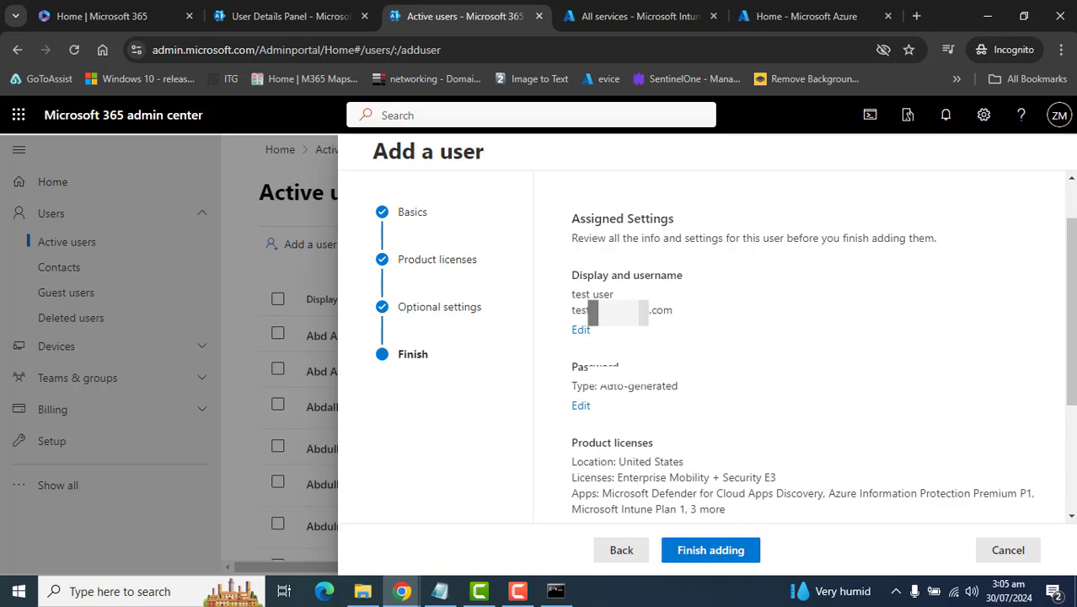
Step: Review the password type and E3 license, create test user, then switch to Intune's All services page
left_click_drag(596, 386, 687, 404)
left_click(735, 489)
left_click_drag(569, 485, 810, 482)
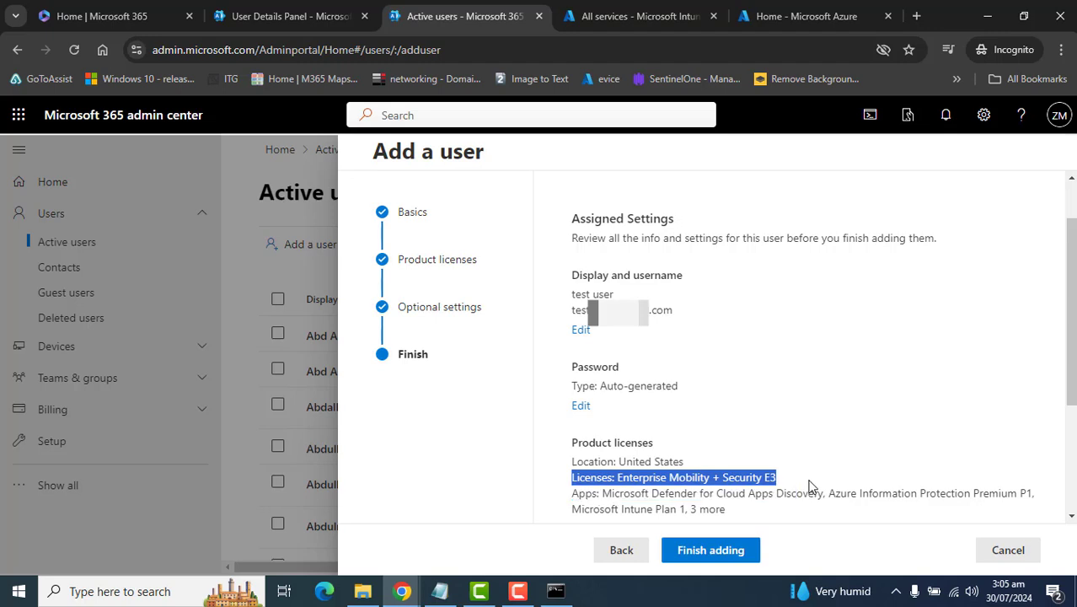
left_click(716, 552)
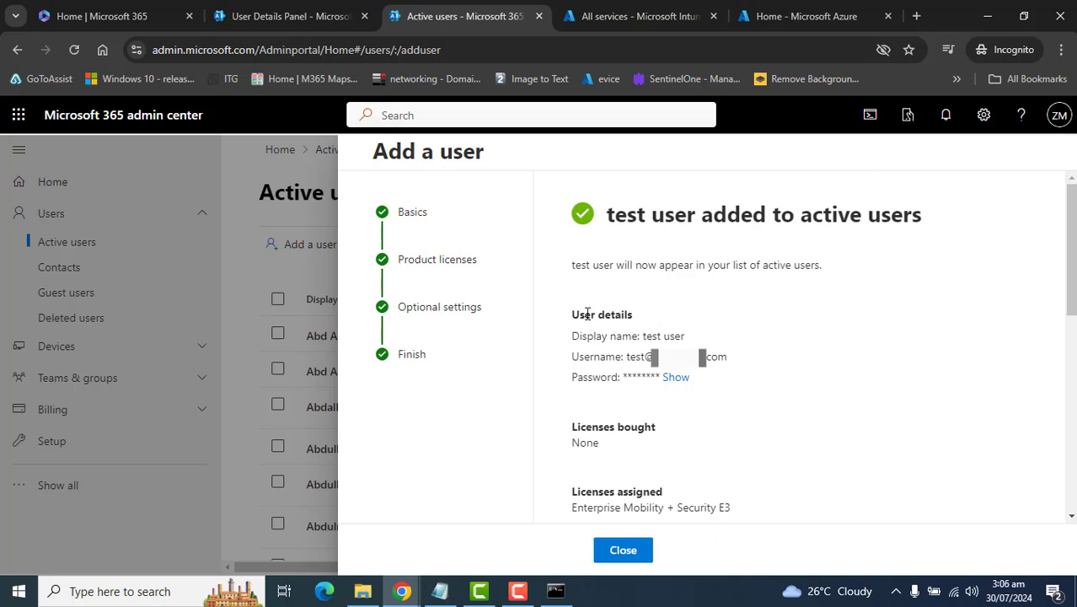
left_click_drag(689, 336, 571, 337)
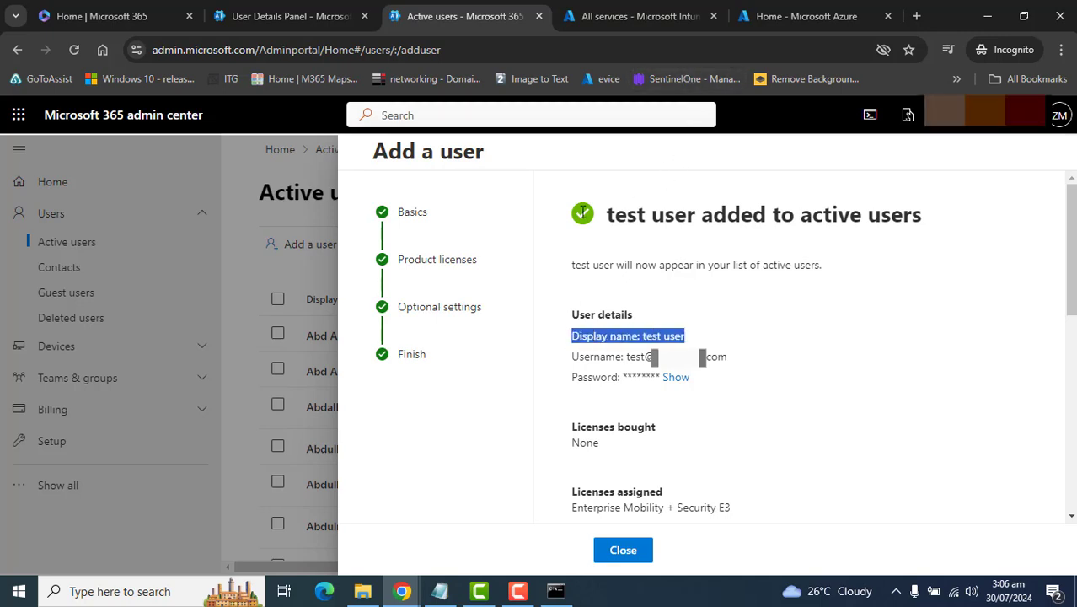
left_click(624, 24)
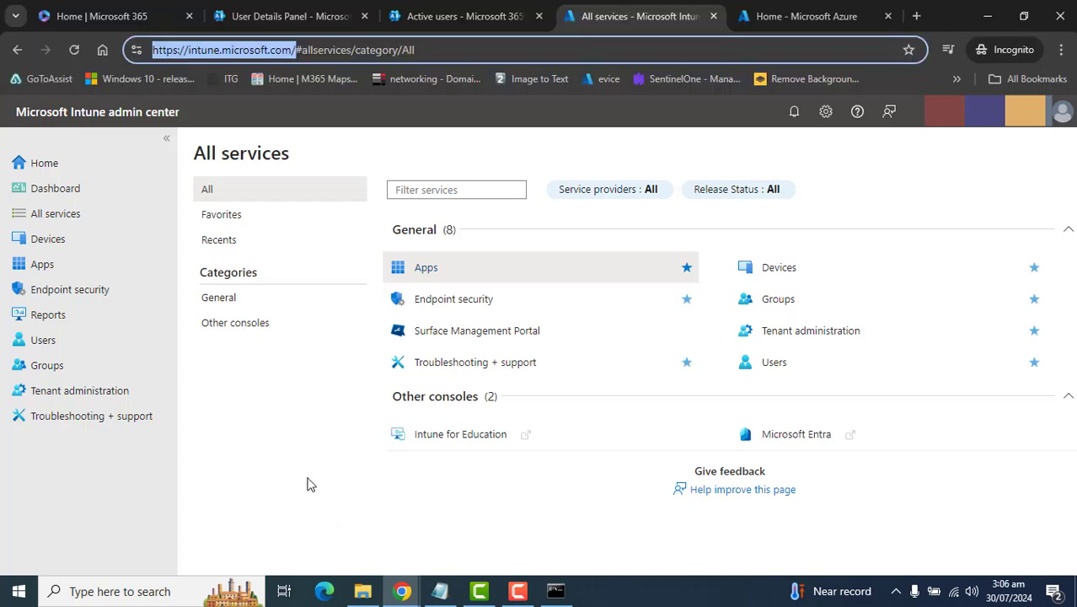
Step: Search the Users list for 'test' and open the test user profile
left_click(307, 483)
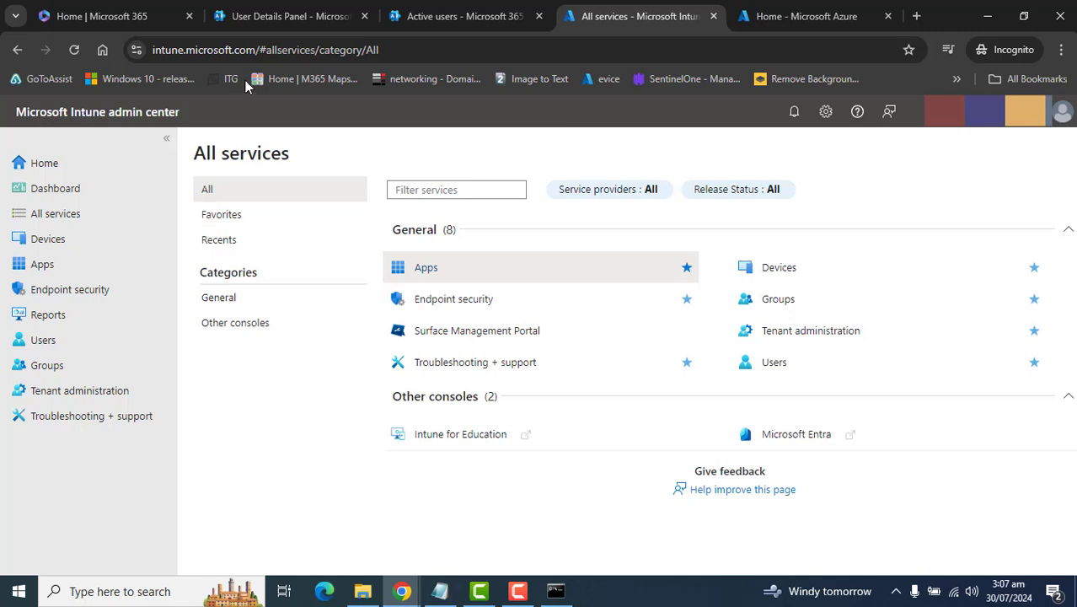
left_click(52, 340)
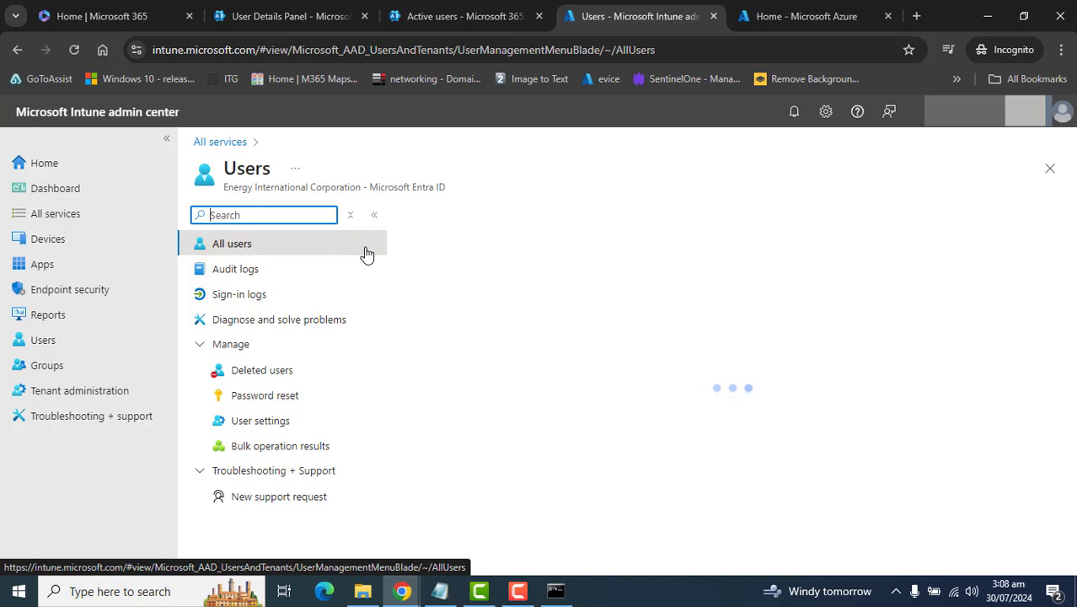
left_click(492, 274)
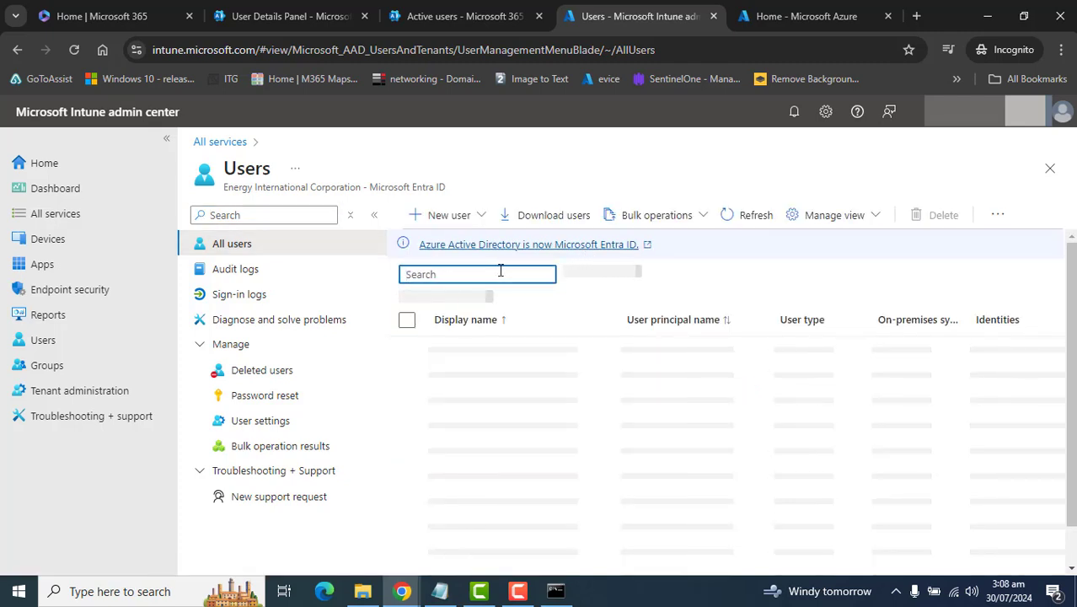
type("test5")
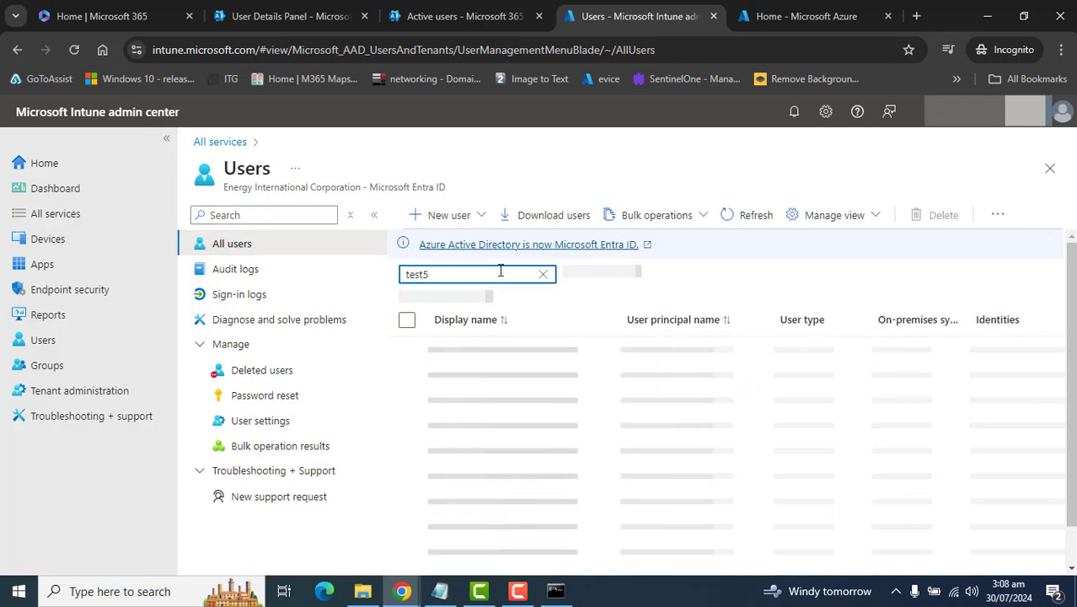
key("BackSpace")
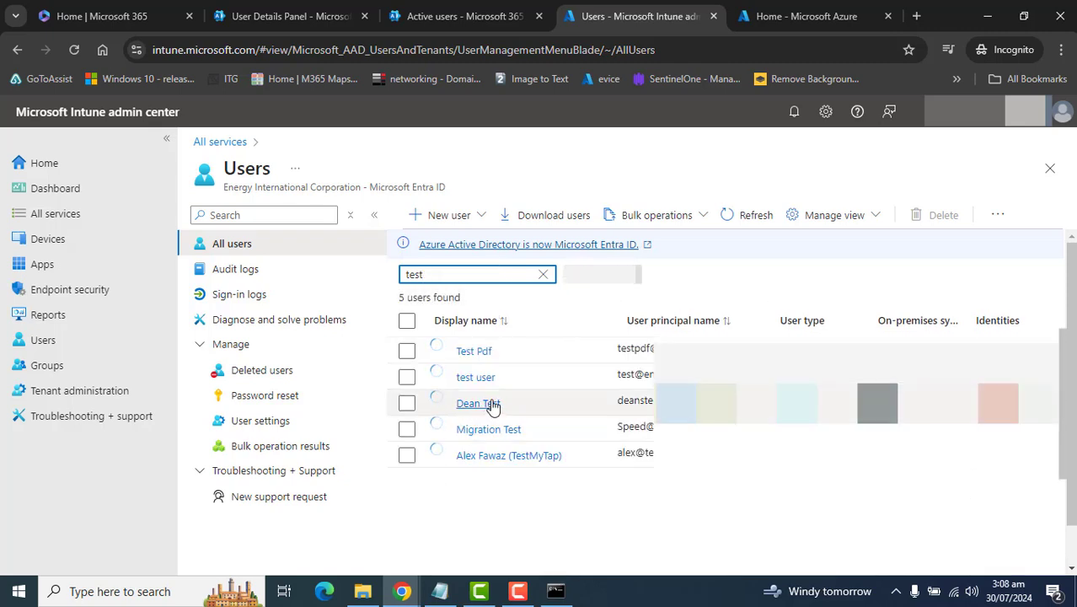
left_click(483, 381)
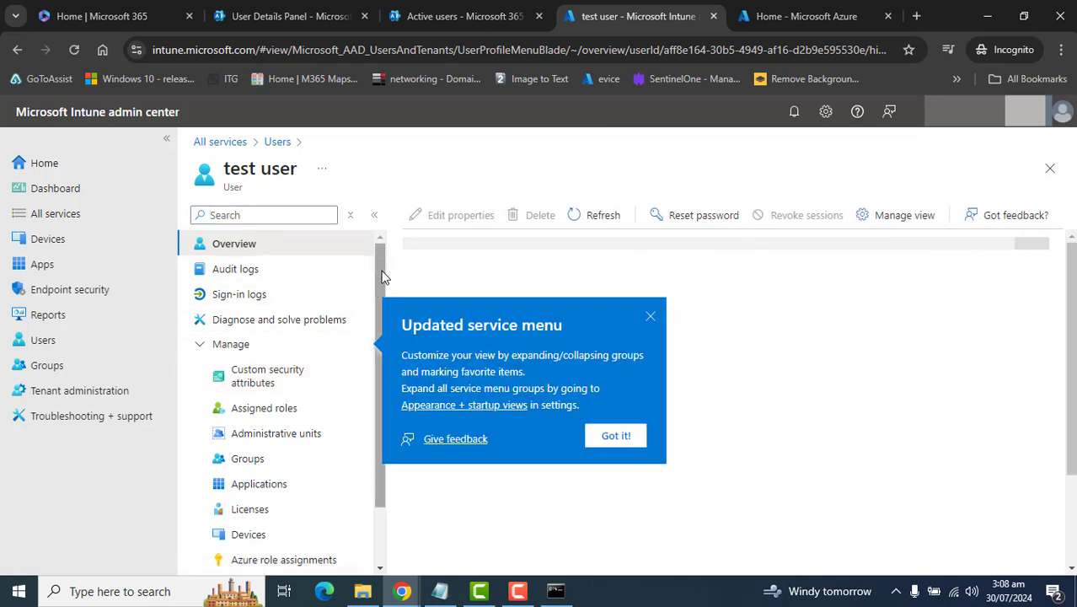
Step: Dismiss the service menu notice and view test user's Assigned roles, which lists no directory roles
left_click(651, 315)
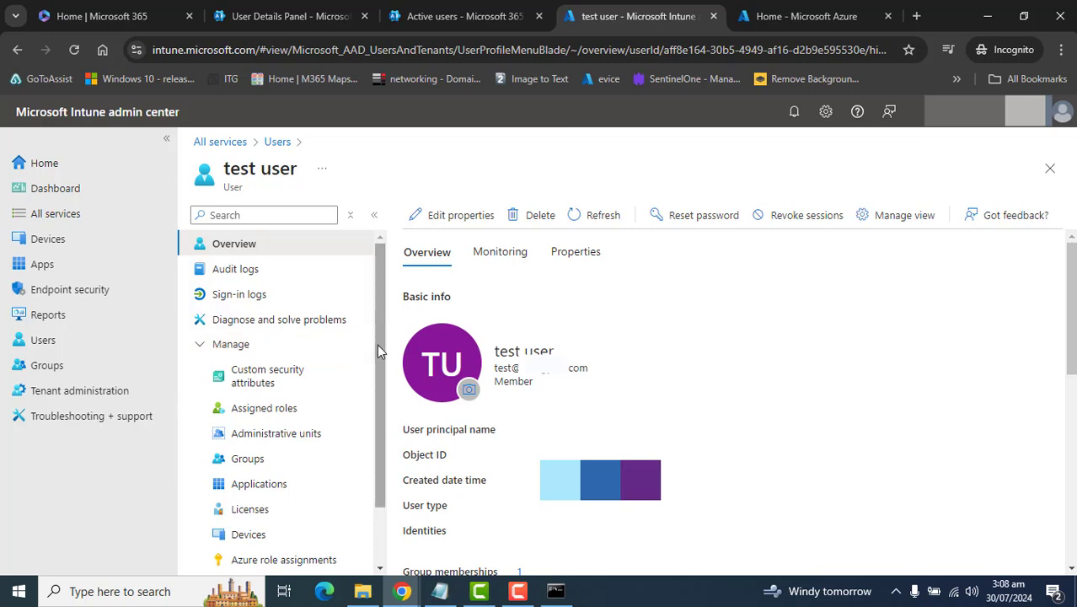
scroll(377, 344, "down", 1)
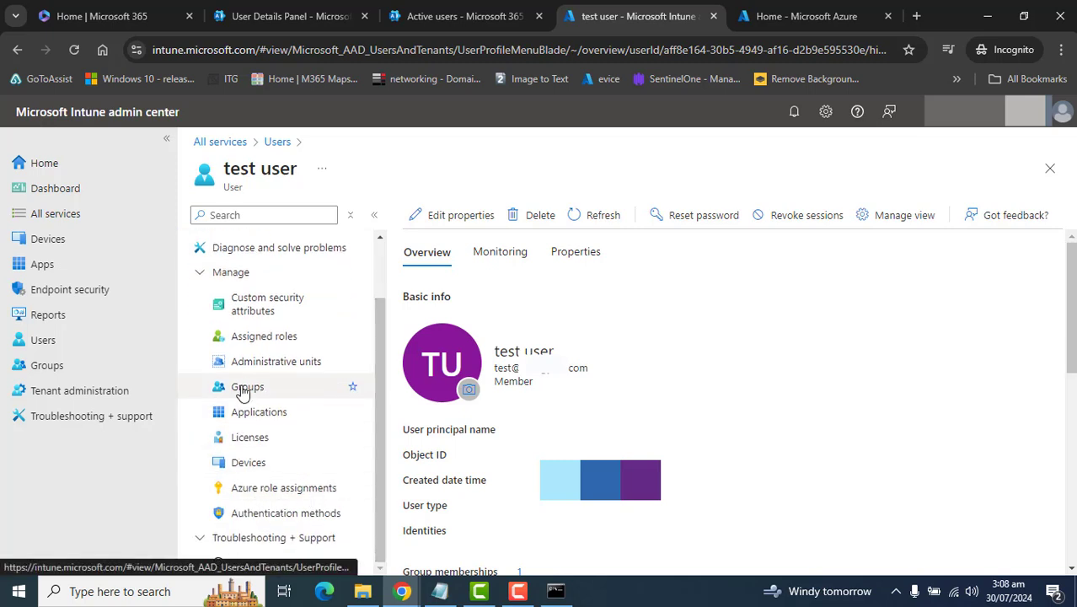
left_click(268, 341)
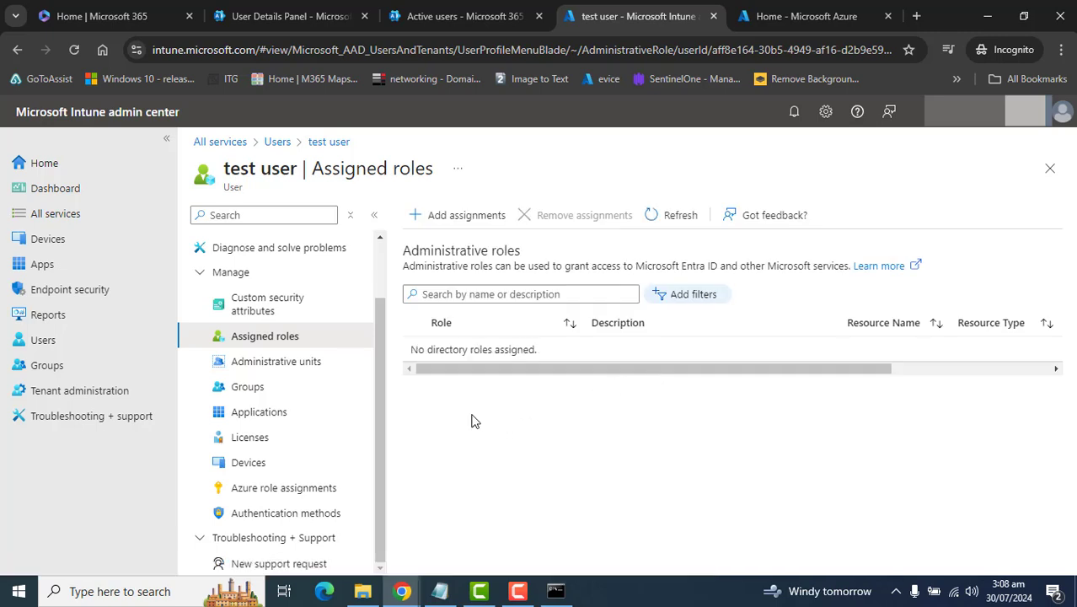
left_click_drag(414, 351, 547, 351)
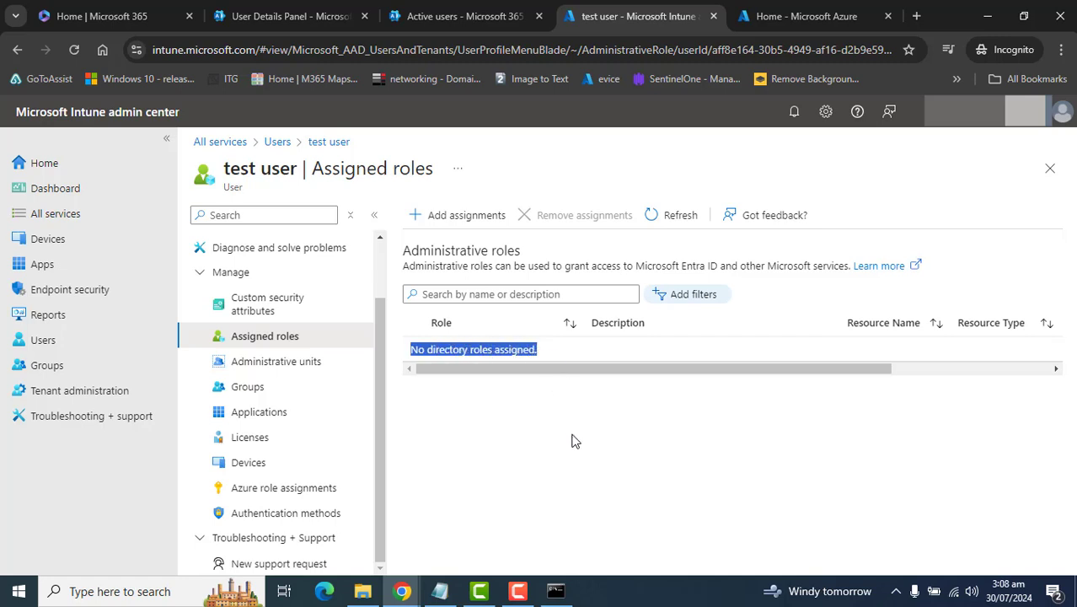
left_click(740, 391)
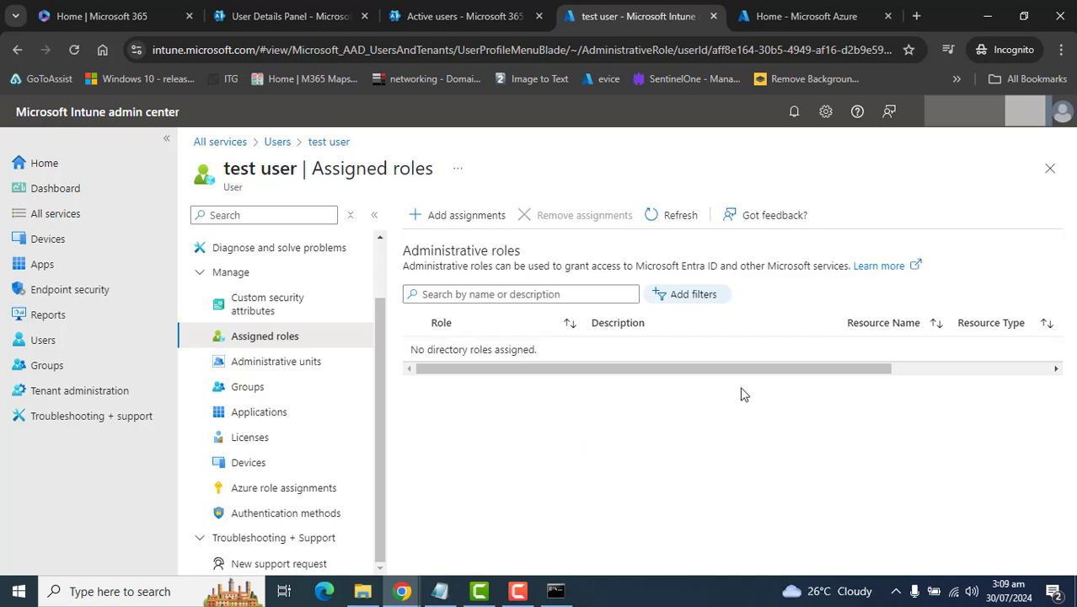
Step: Search the directory roles for 'intun' and add the Intune Administrator role to test user
left_click(435, 215)
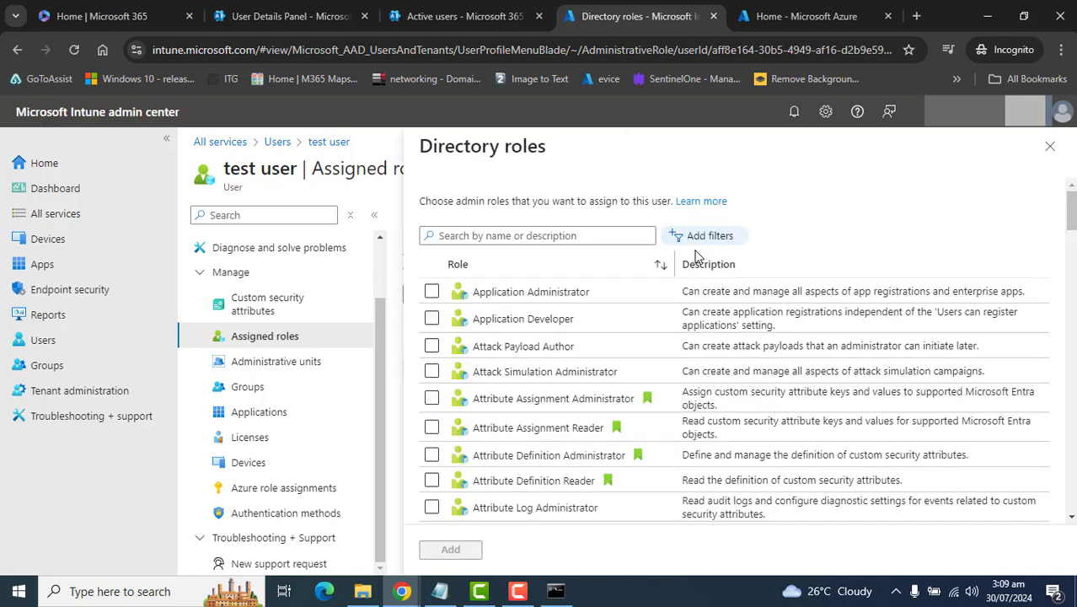
left_click(651, 241)
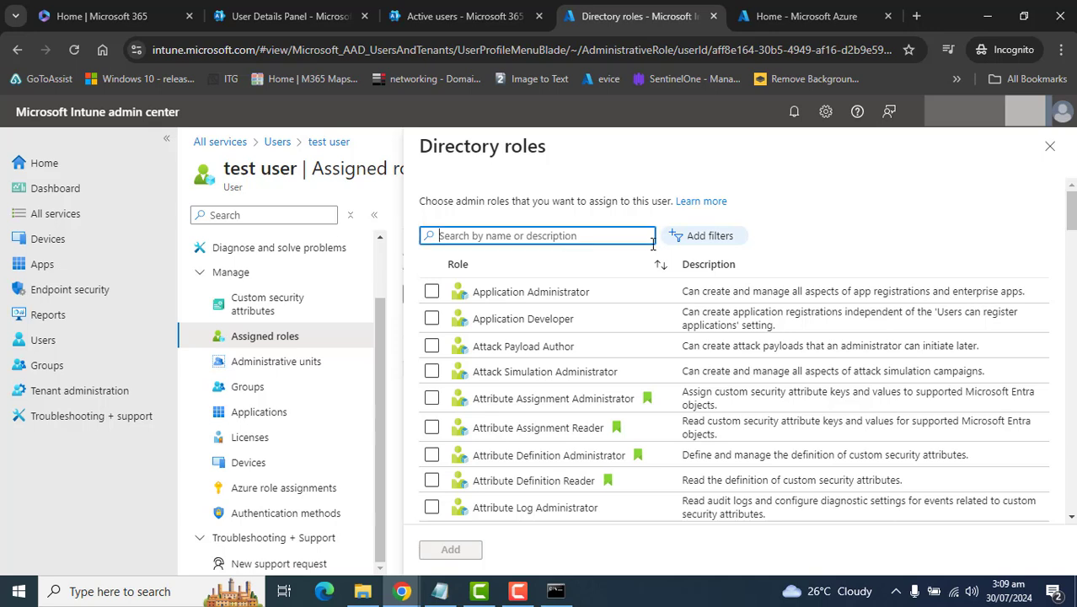
type("intune")
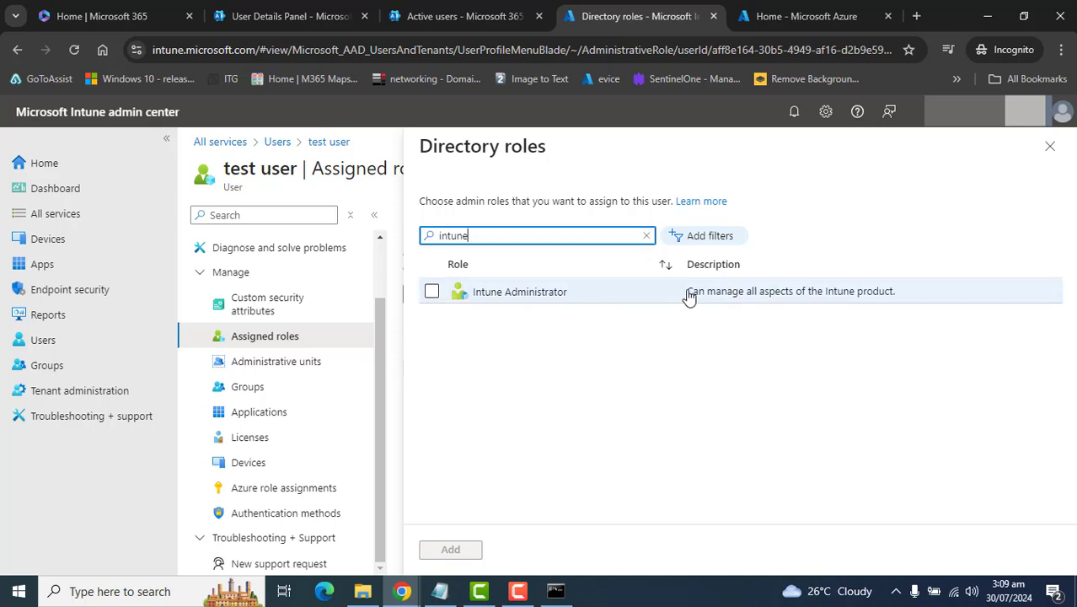
left_click(433, 293)
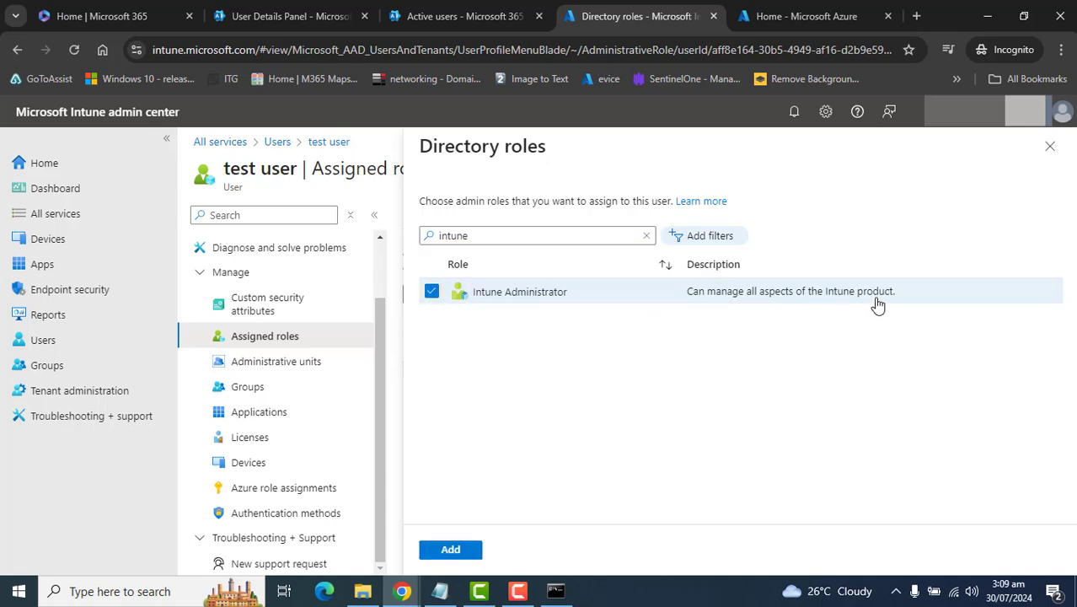
left_click(452, 549)
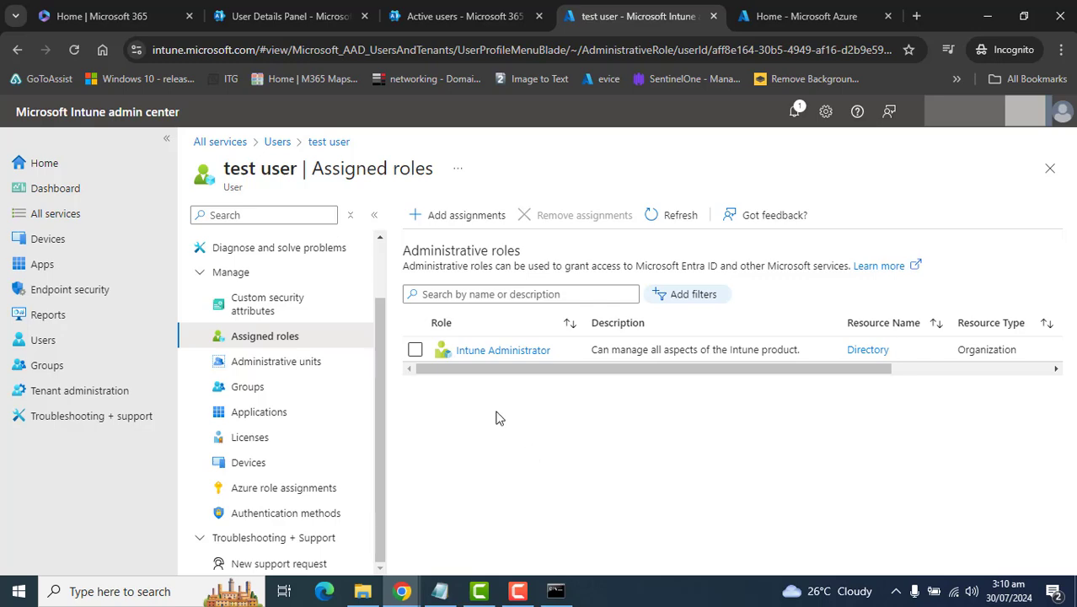
Step: Confirm test user is listed under Intune Administrator, then return to its Assigned roles list
left_click(493, 352)
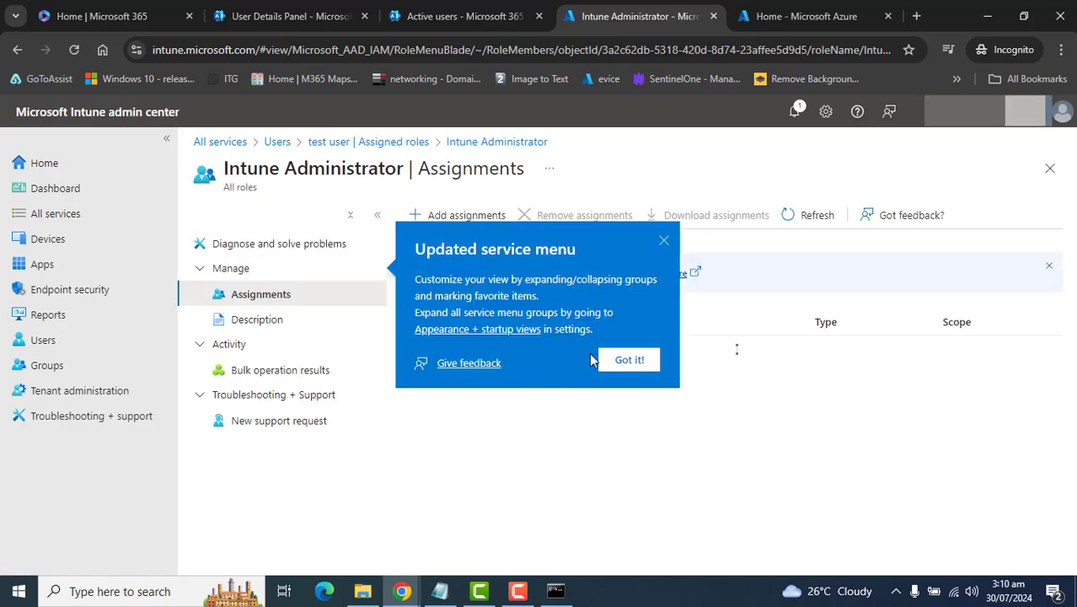
left_click(664, 241)
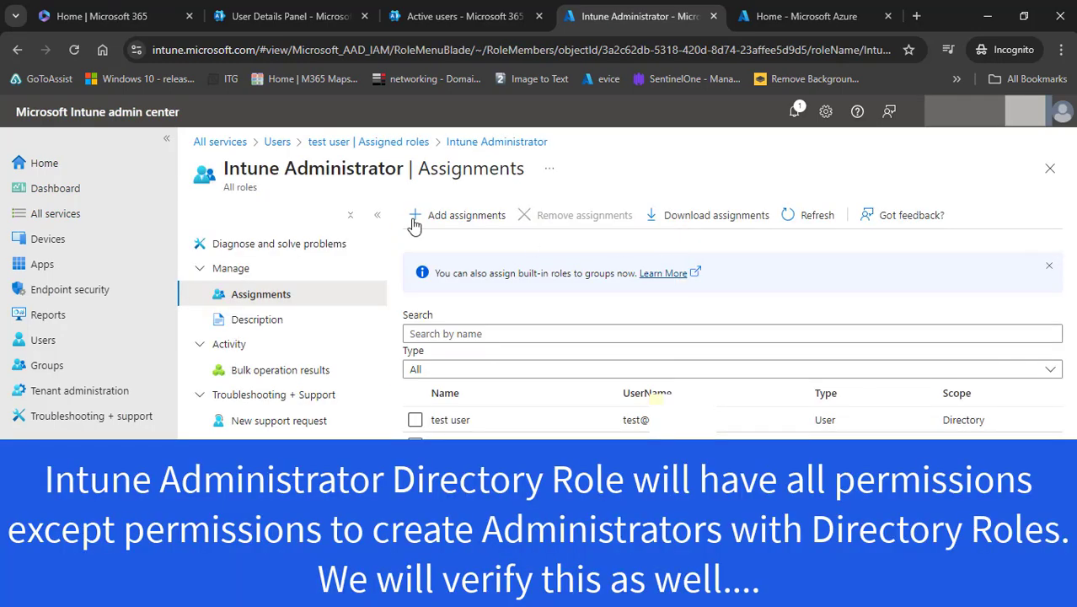
left_click(16, 51)
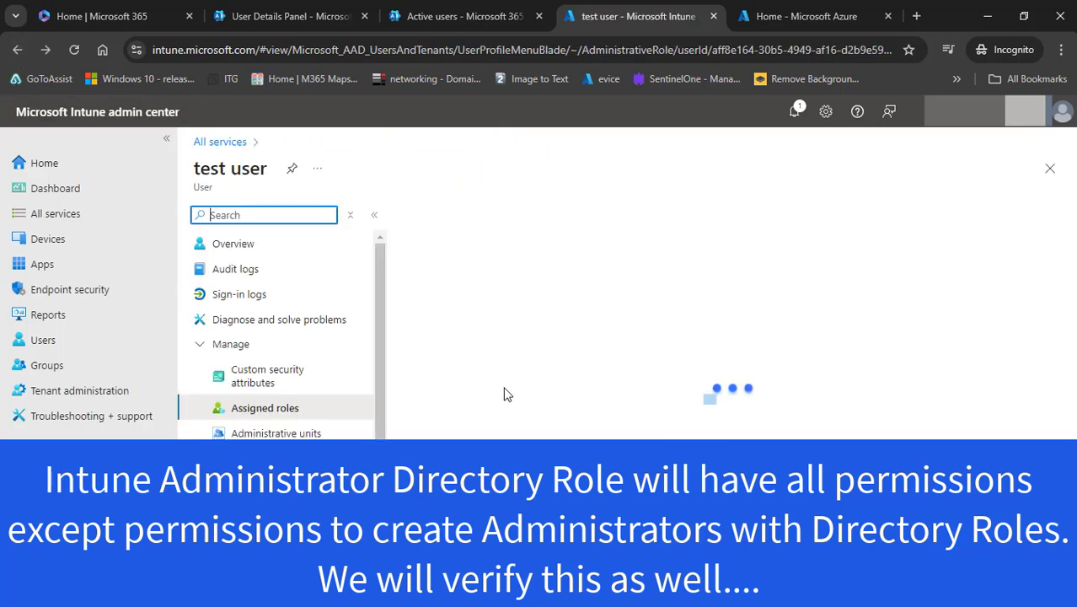
left_click(615, 436)
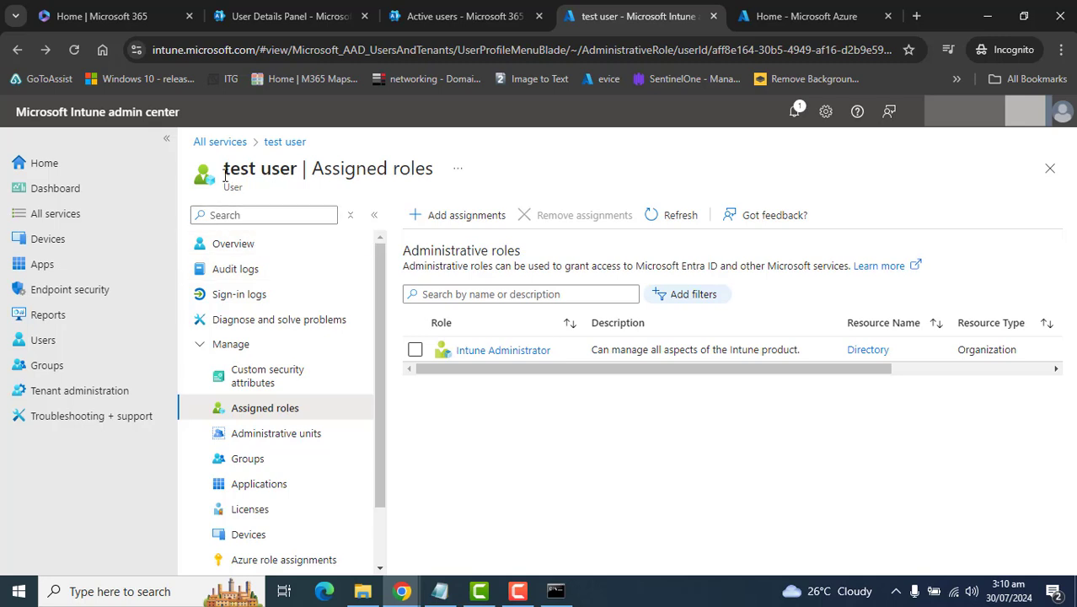
left_click_drag(223, 171, 241, 170)
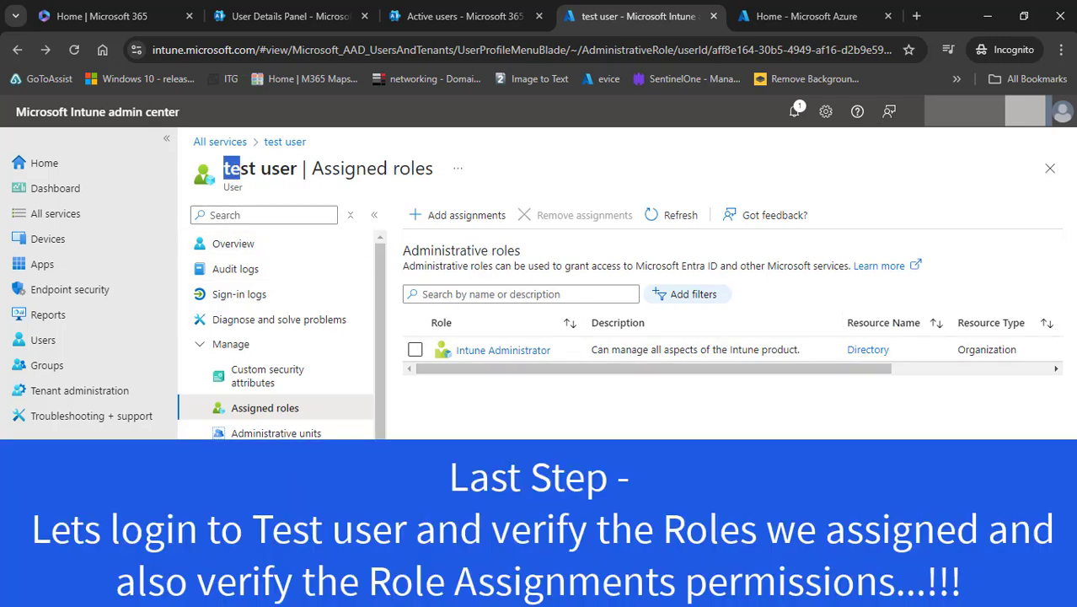
Step: Open a new InPrivate Edge window from the taskbar and go to intune.microsoft.com
left_click(223, 174)
right_click(324, 593)
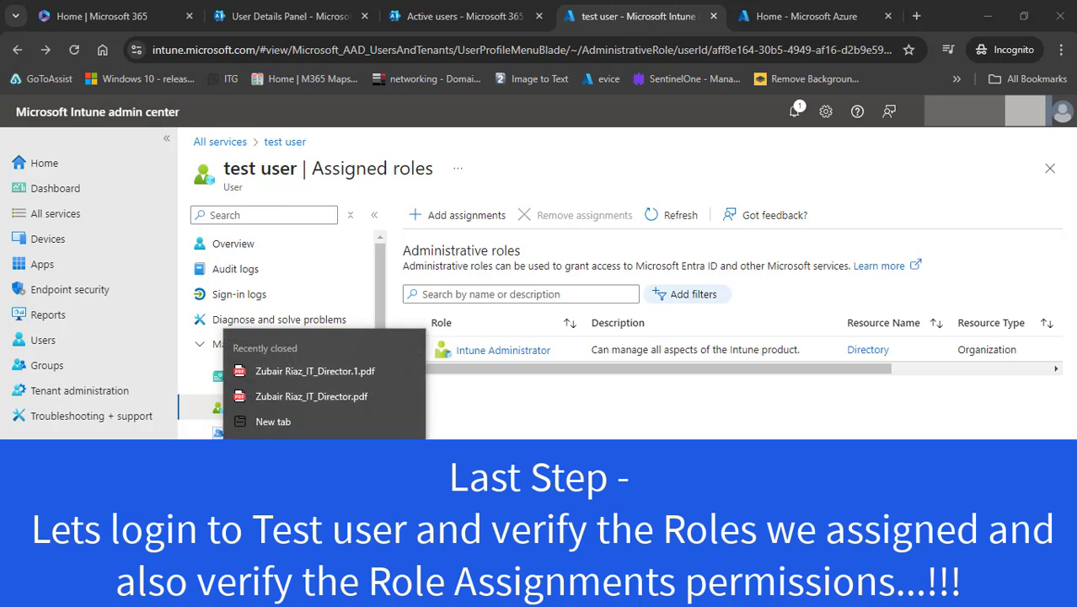
left_click(324, 497)
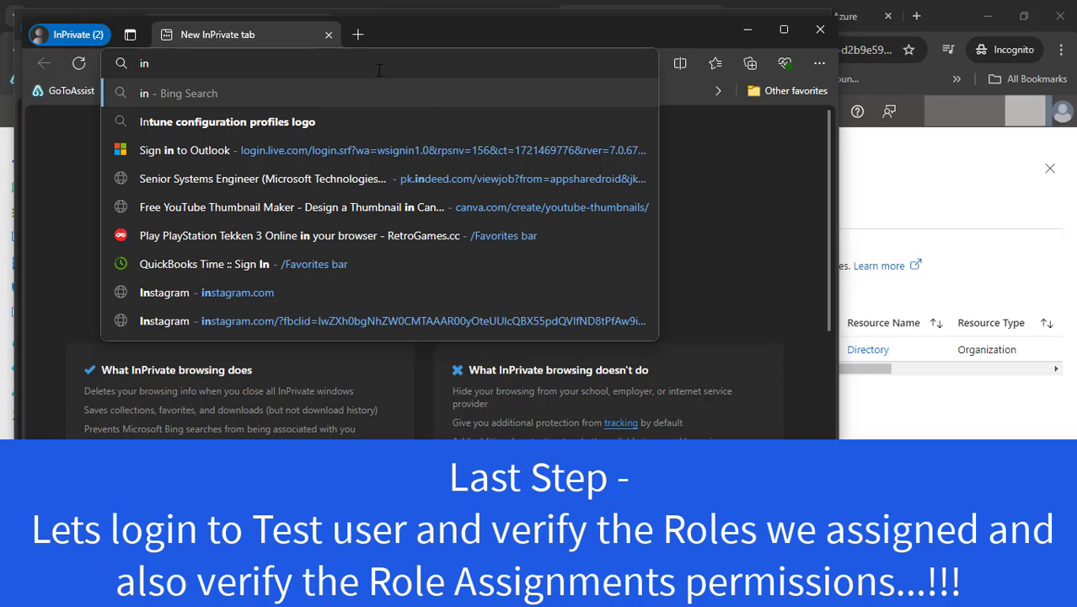
type("tune.mic")
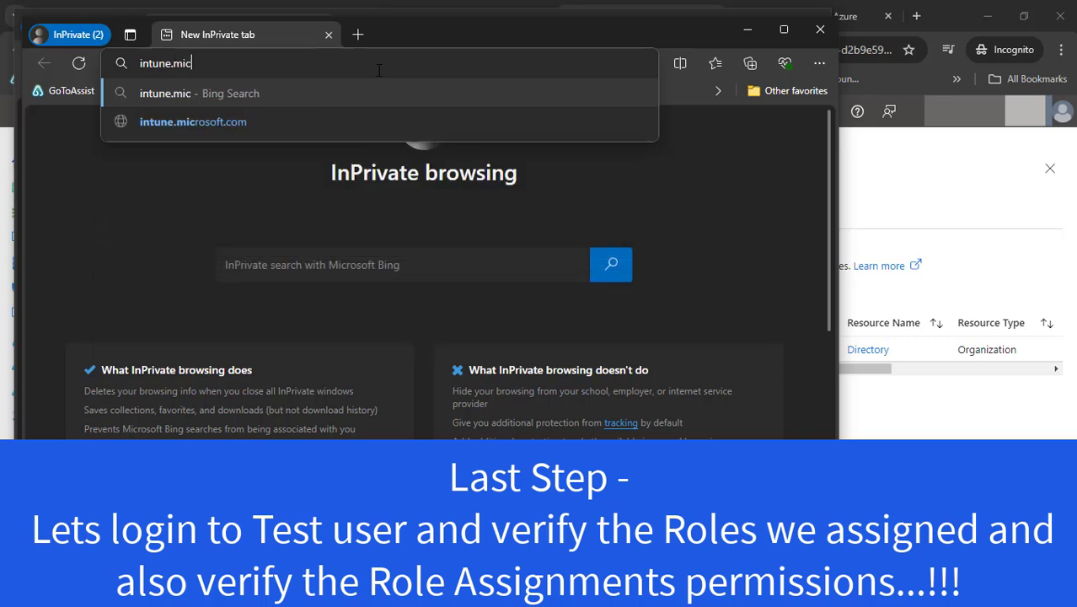
type("rosoft.con")
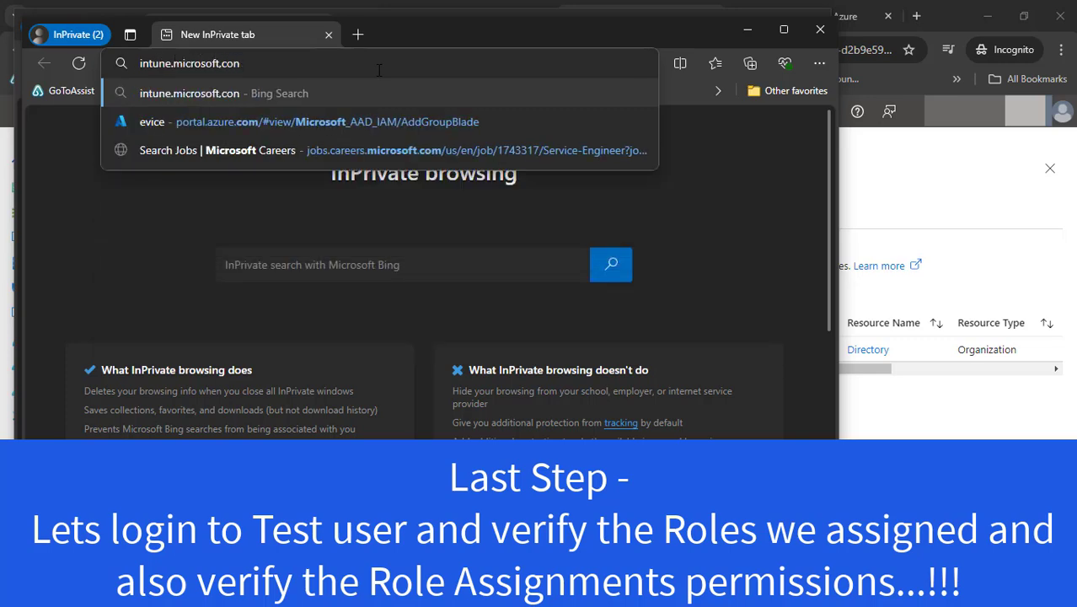
key("BackSpace")
type("m")
key("Return")
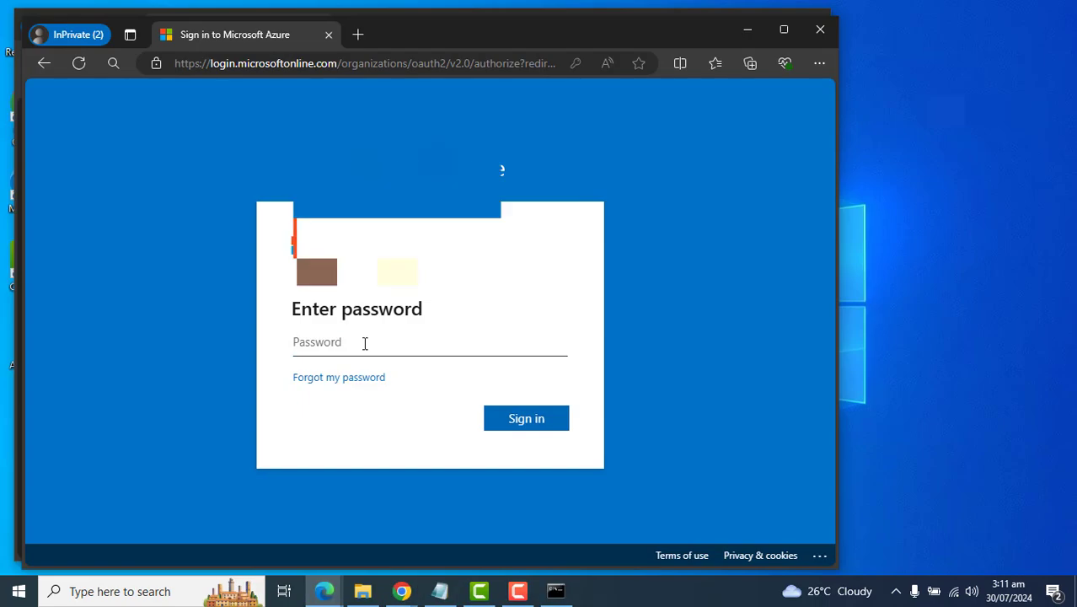
Step: Sign in as test user with the saved password, maximize the window, and turn off the stay-signed-in prompt
left_click(363, 343)
key("Down")
key("Return")
left_click(519, 419)
left_click(784, 30)
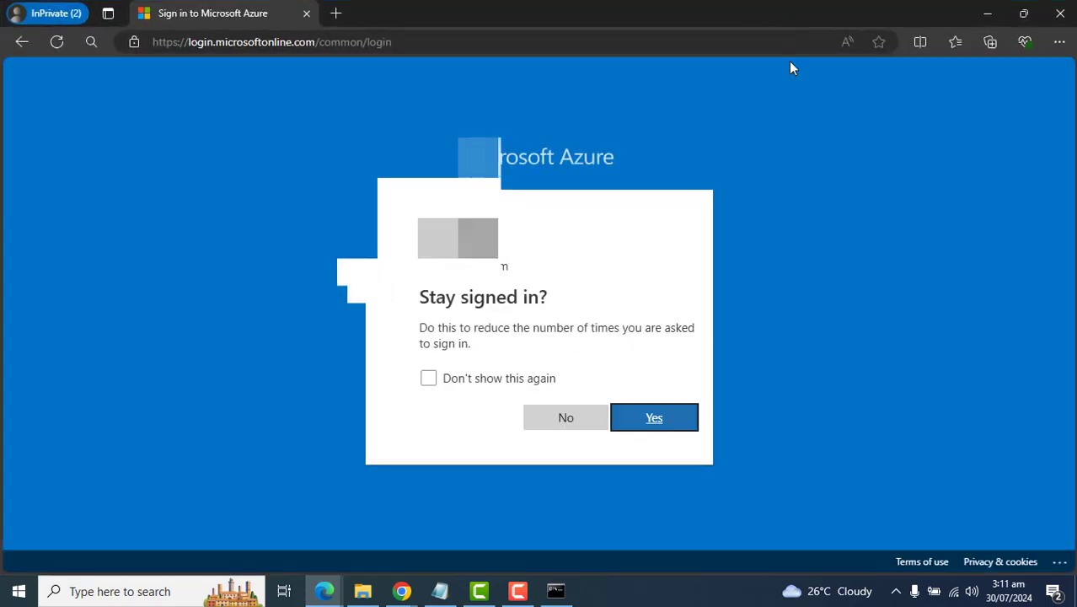
left_click(408, 378)
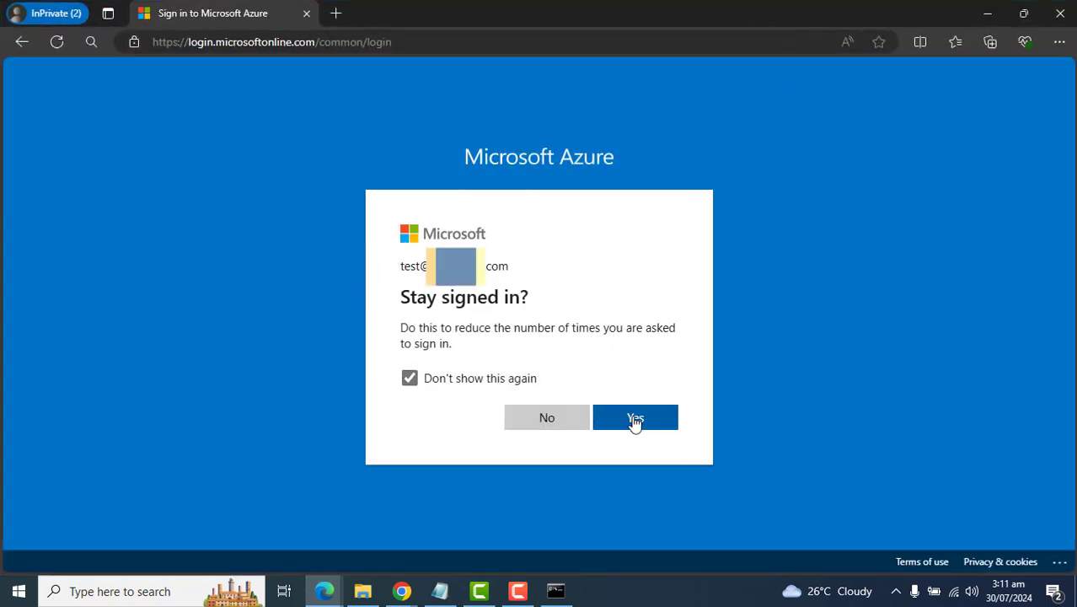
left_click(549, 418)
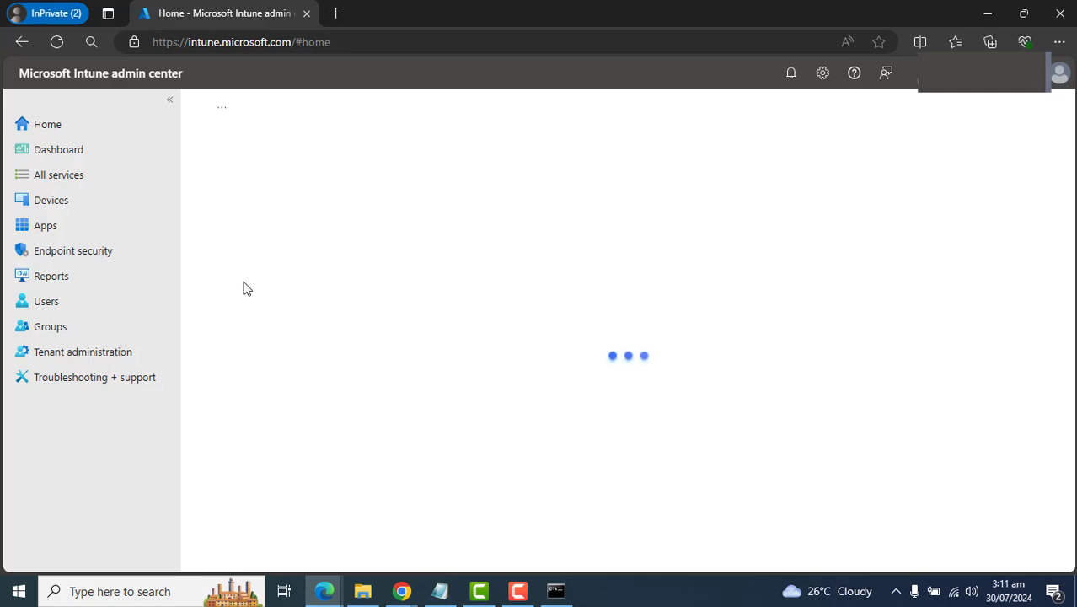
Step: As test user, browse the Devices and Reports sections, collapsing the Device management reports group
left_click(180, 308)
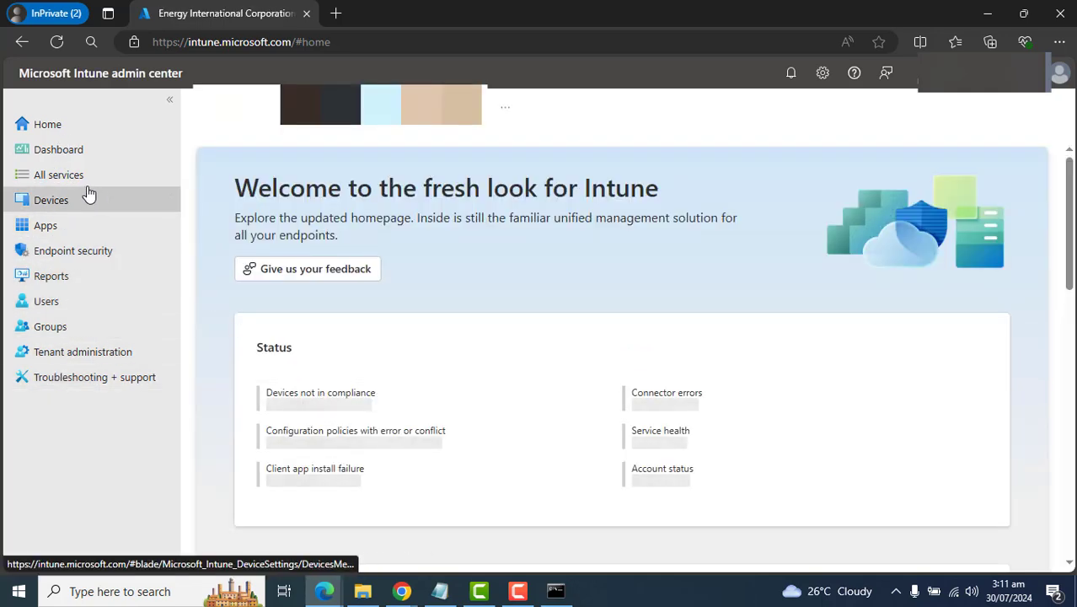
left_click(41, 206)
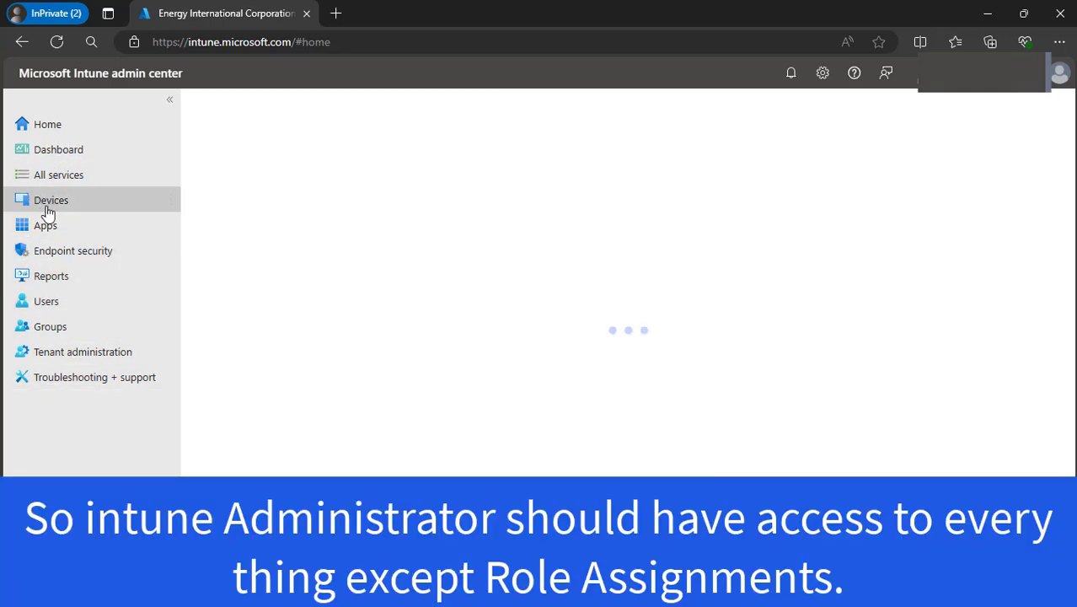
left_click(52, 274)
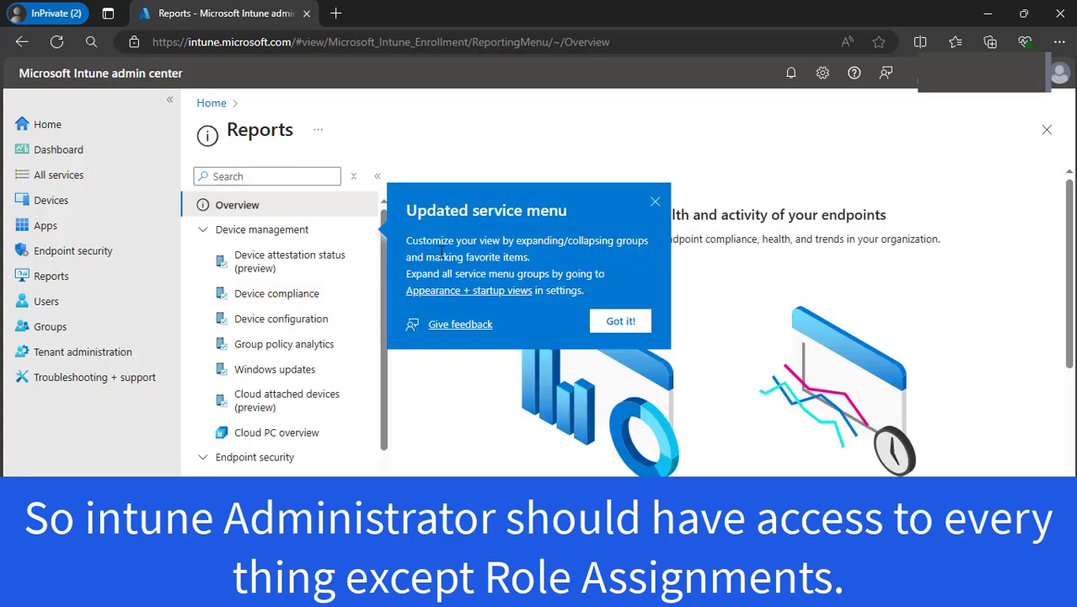
left_click(655, 203)
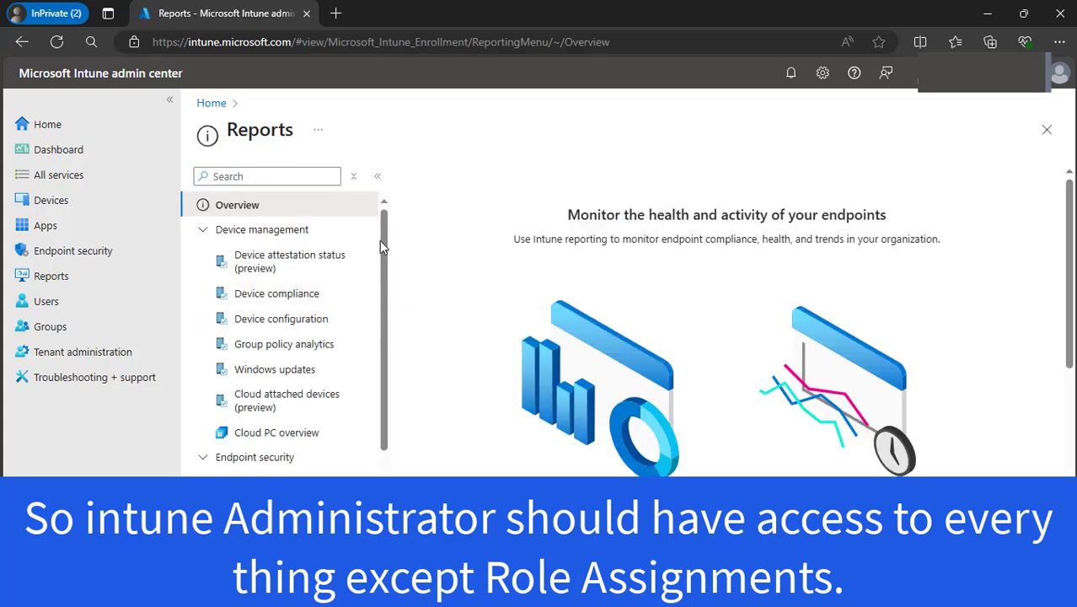
left_click(203, 229)
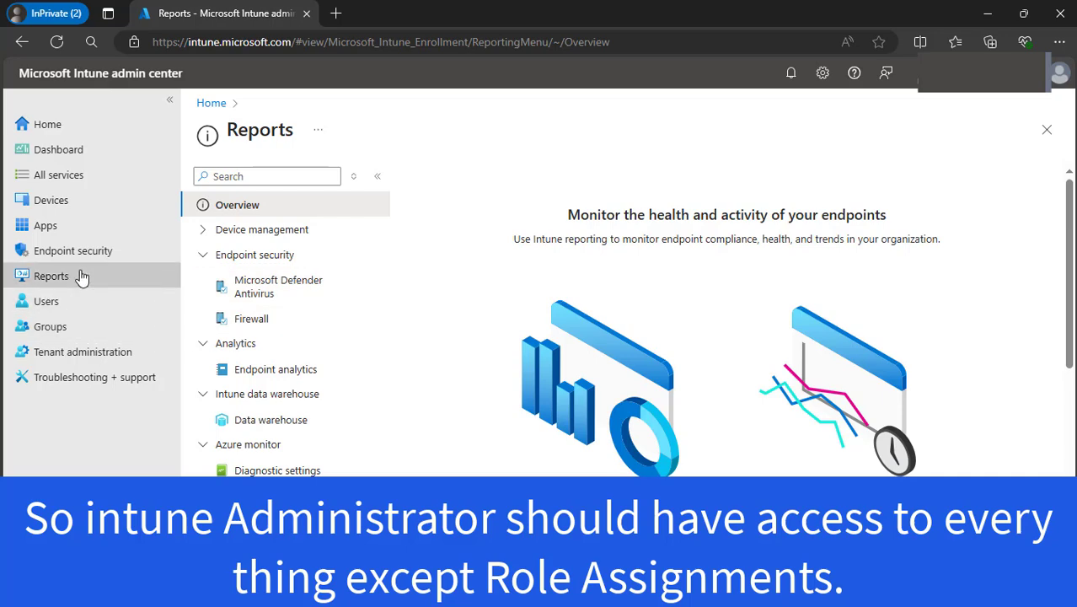
Step: Search the Users list for 'test' and open the Test Pdf user's profile
left_click(46, 301)
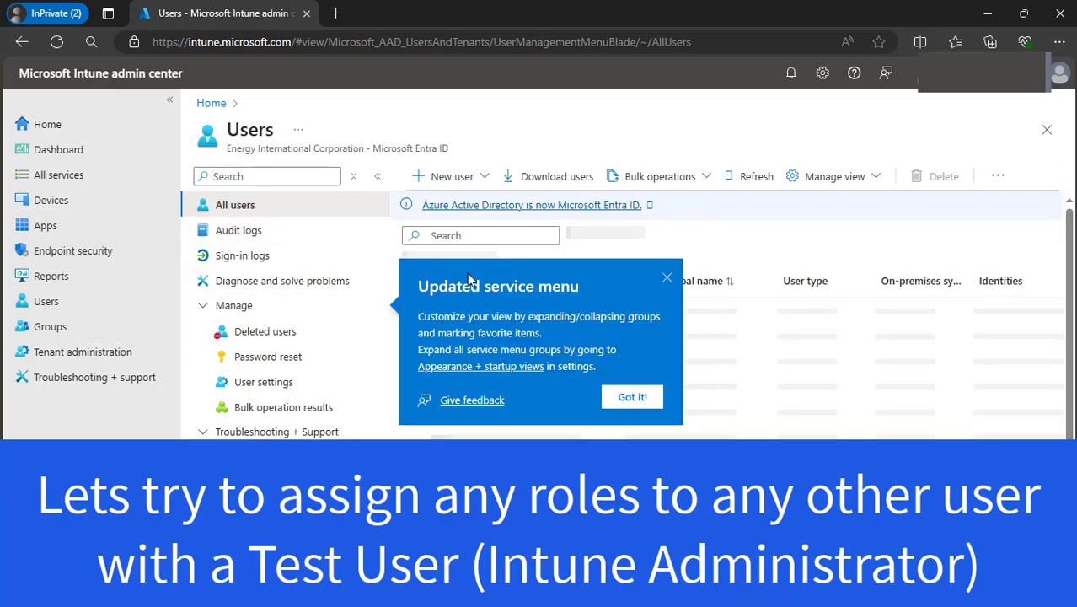
left_click(667, 278)
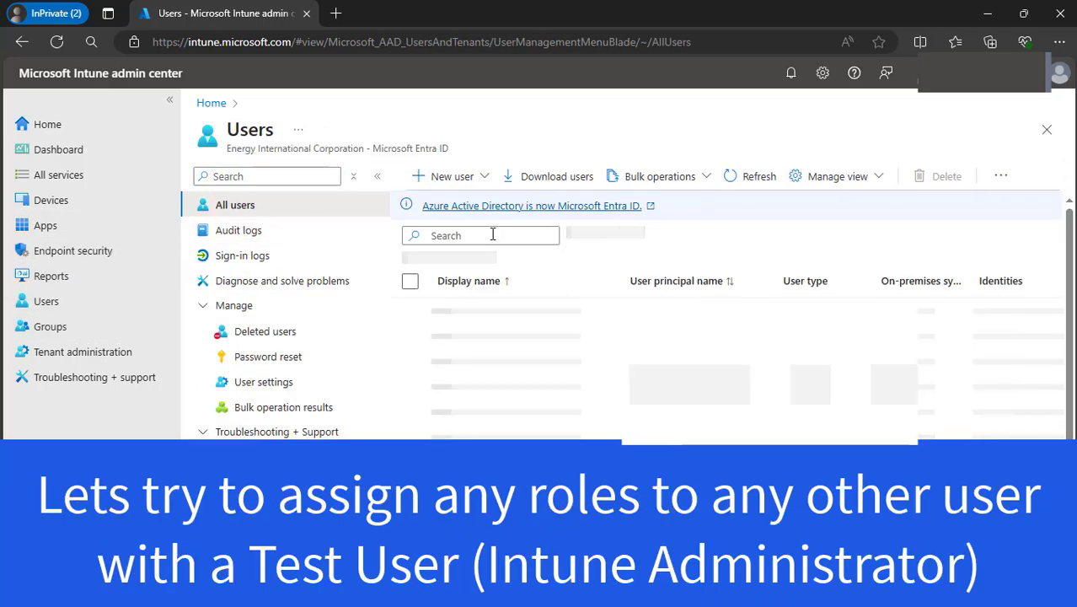
left_click(493, 235)
type("test")
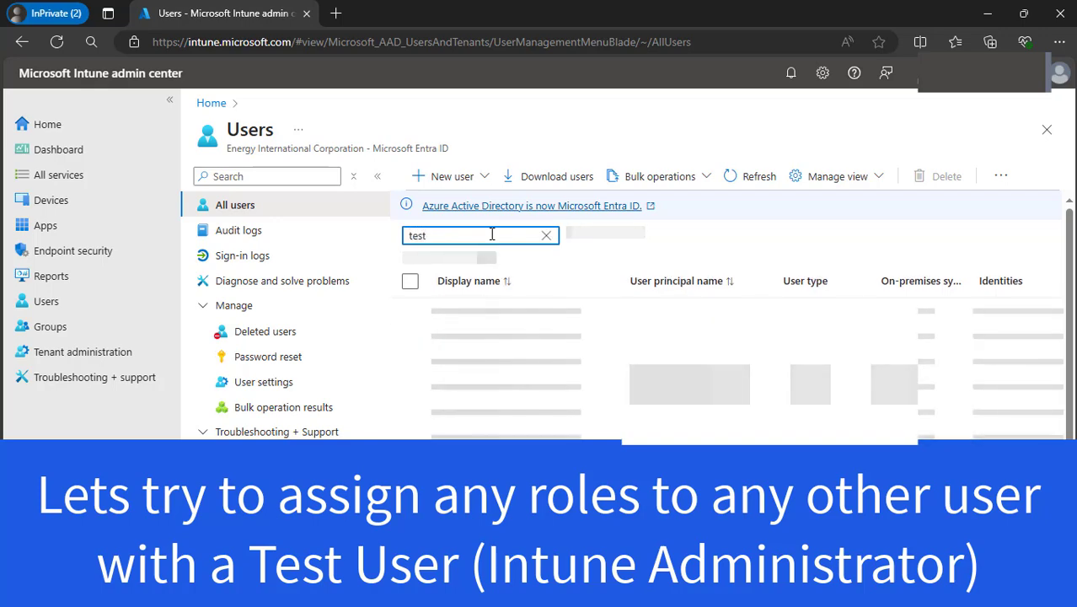
left_click(493, 304)
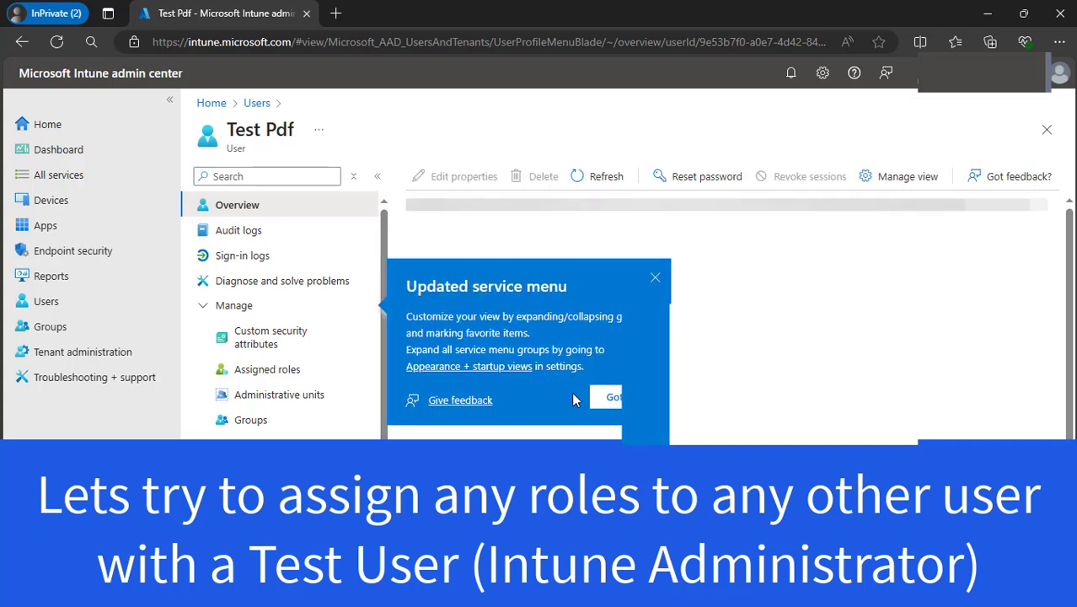
Step: View Test Pdf's Assigned roles, which shows no directory roles assigned
left_click(612, 397)
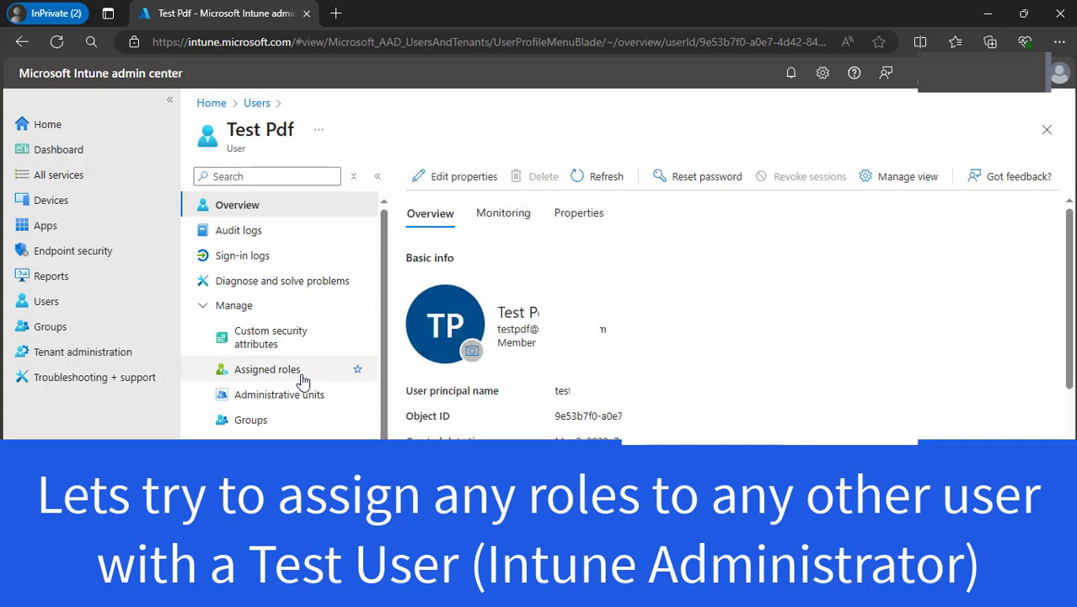
scroll(379, 293, "down", 2)
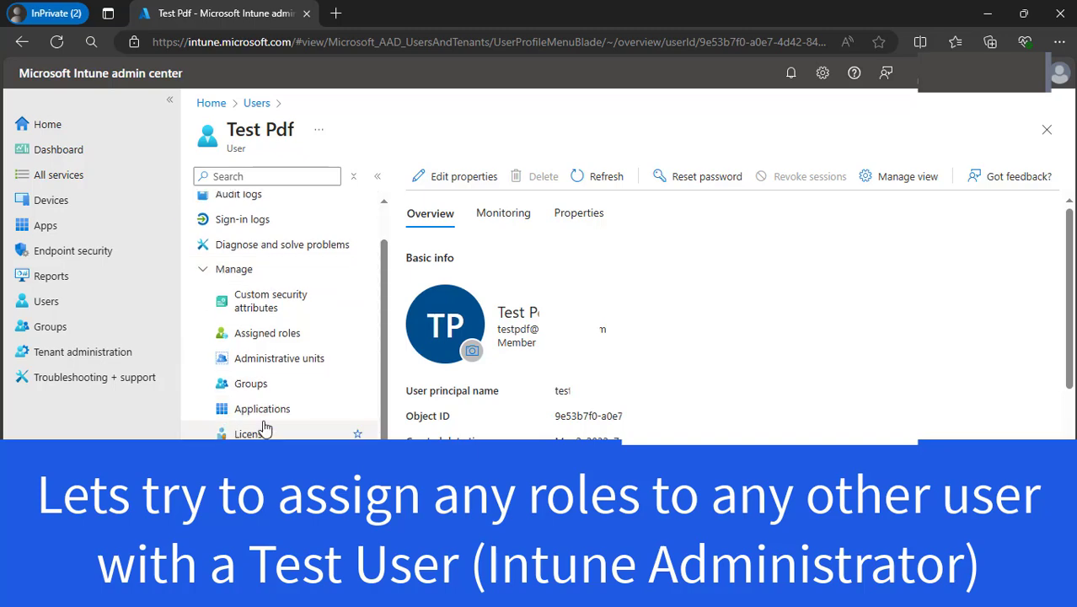
left_click(278, 328)
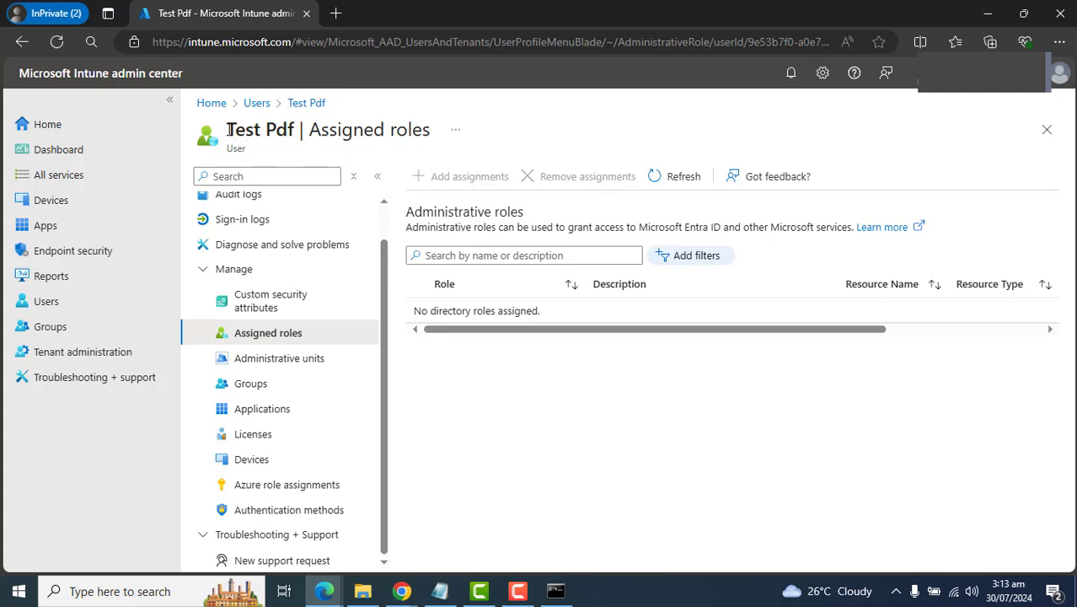
Step: Return to the main admin window showing test user's Intune Administrator role assignment
left_click_drag(251, 126, 300, 129)
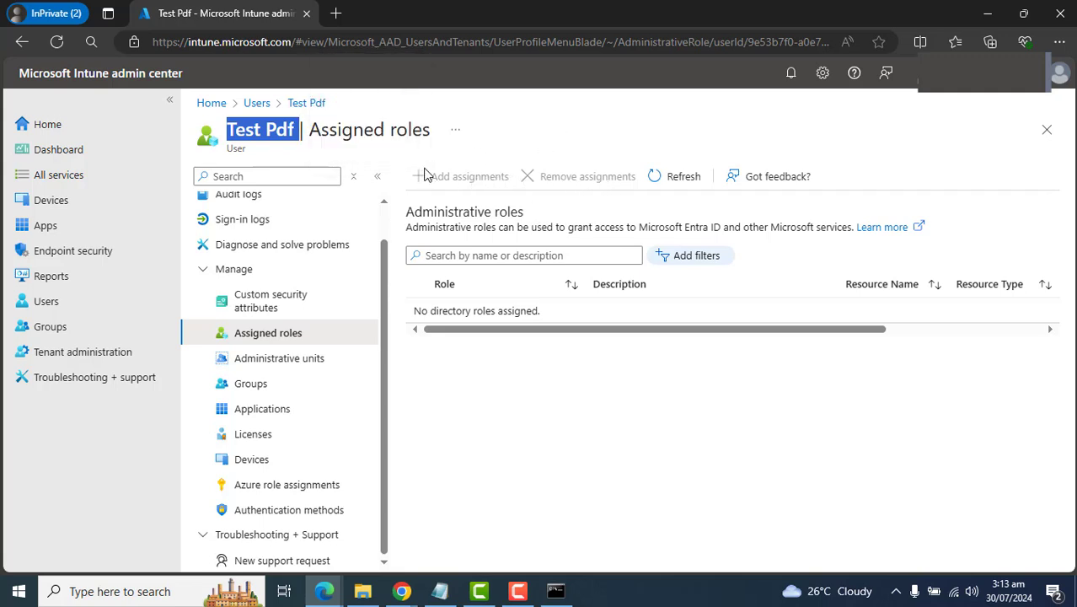
left_click(600, 180)
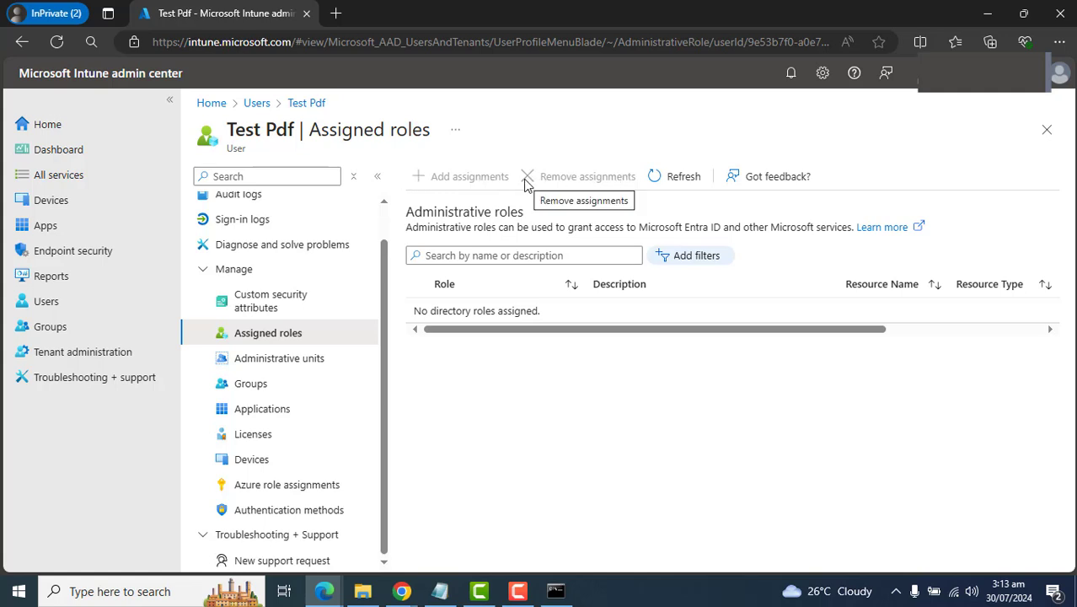
left_click(401, 590)
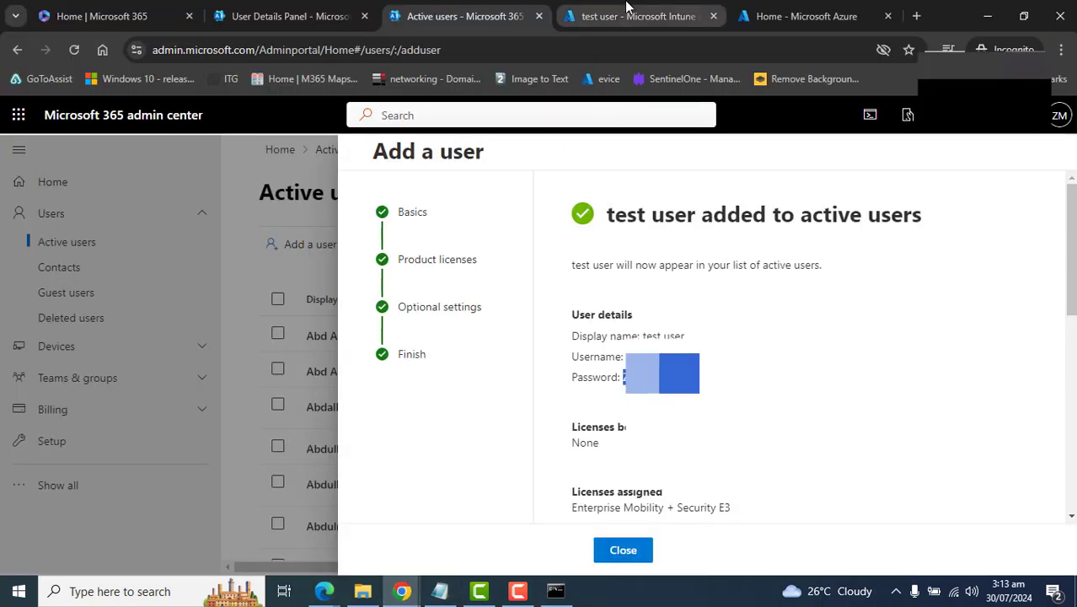
left_click(632, 16)
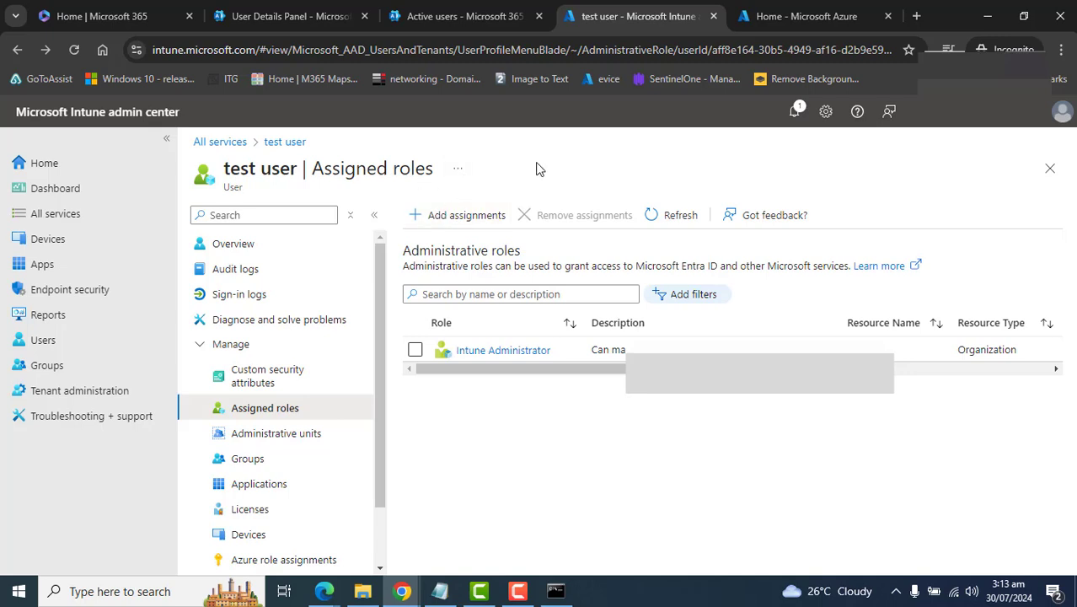